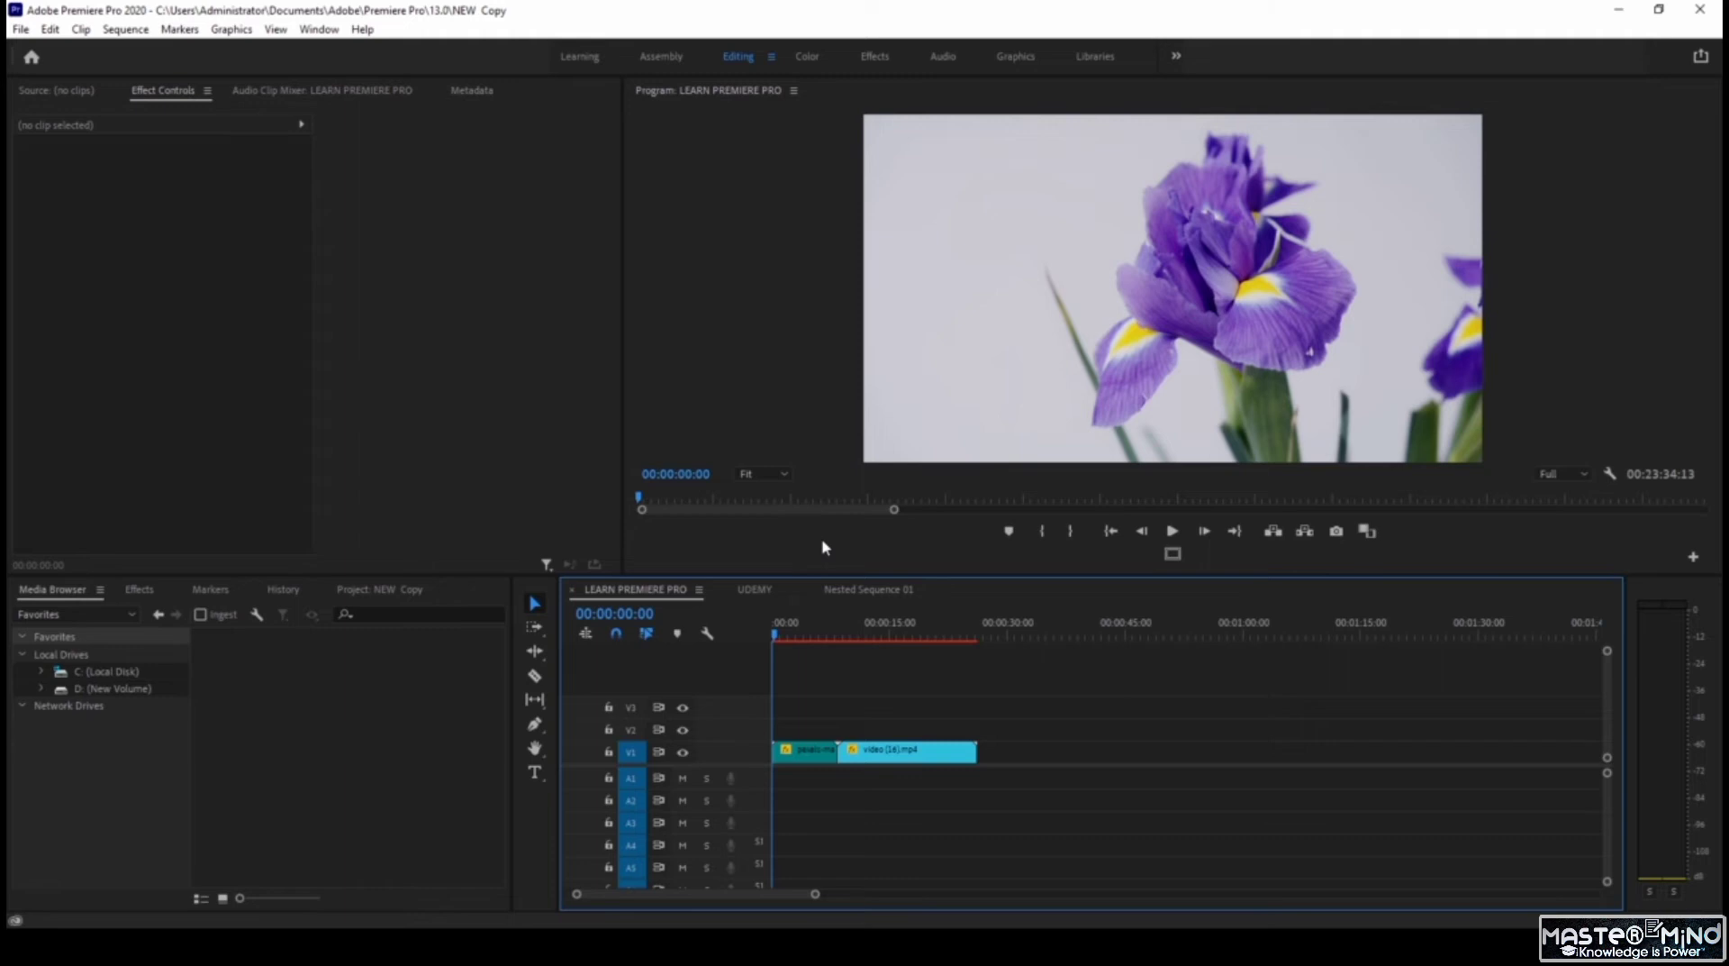
Step: Find Change Color among the Color Correction video effects and apply it to the purple flower clip
left_click(143, 588)
left_click(20, 708)
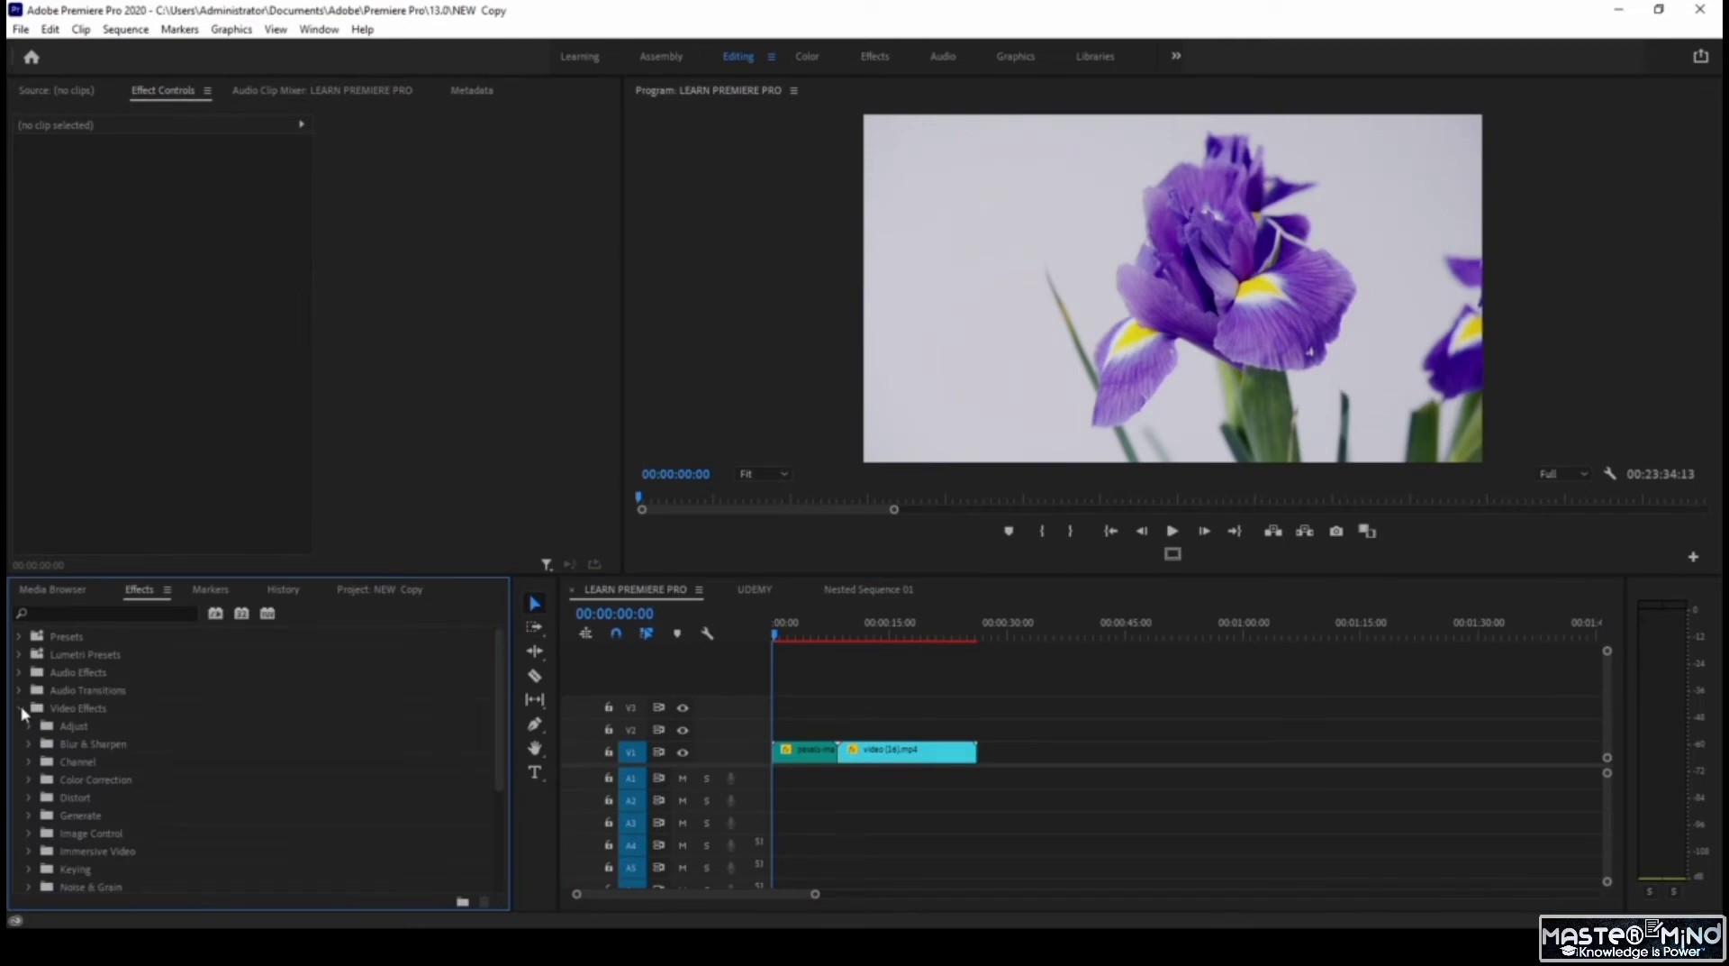
left_click(29, 780)
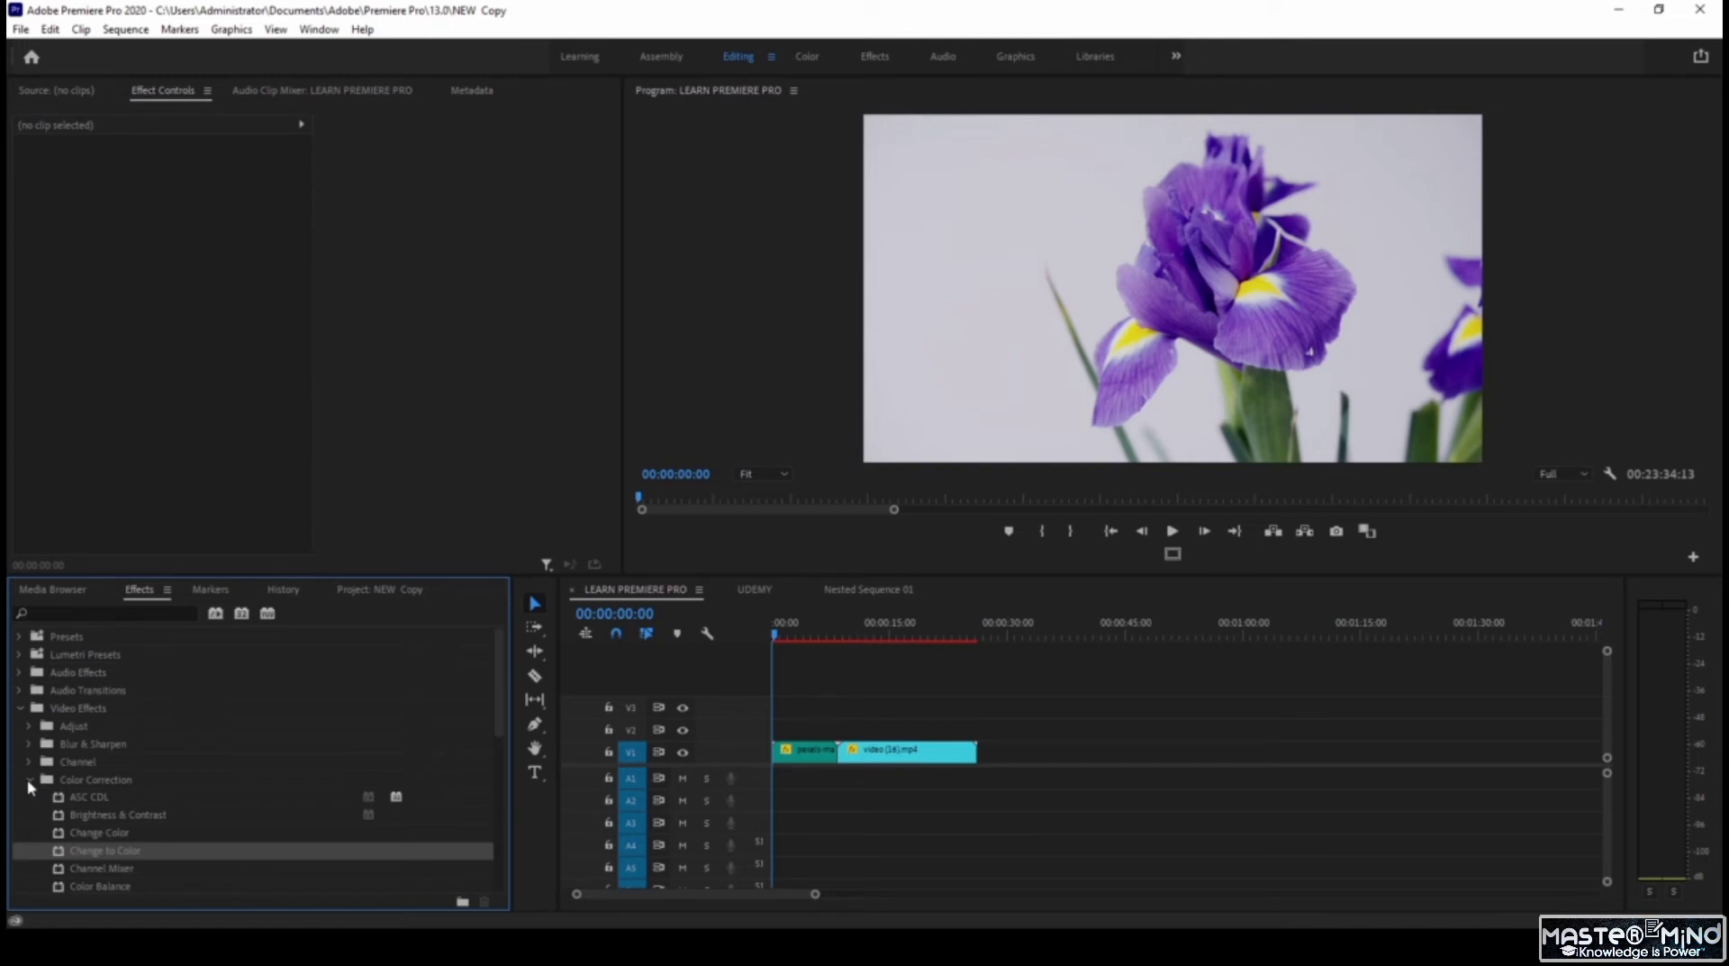
scroll(170, 767, "down", 2)
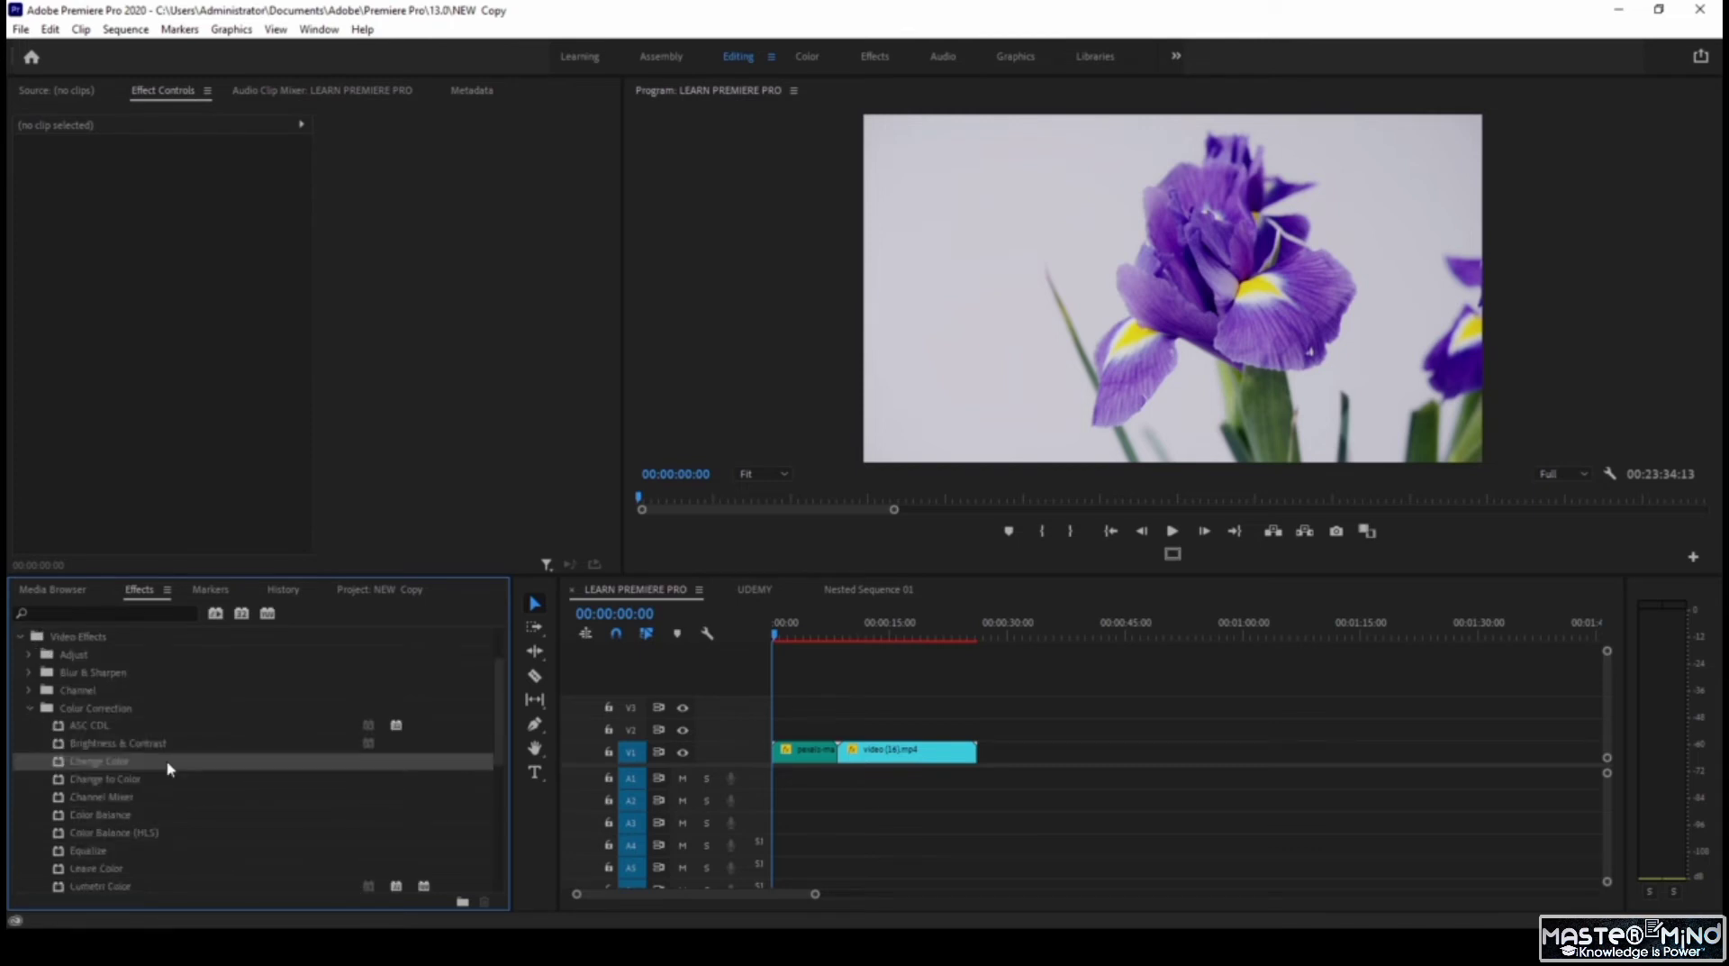
left_click_drag(135, 761, 804, 749)
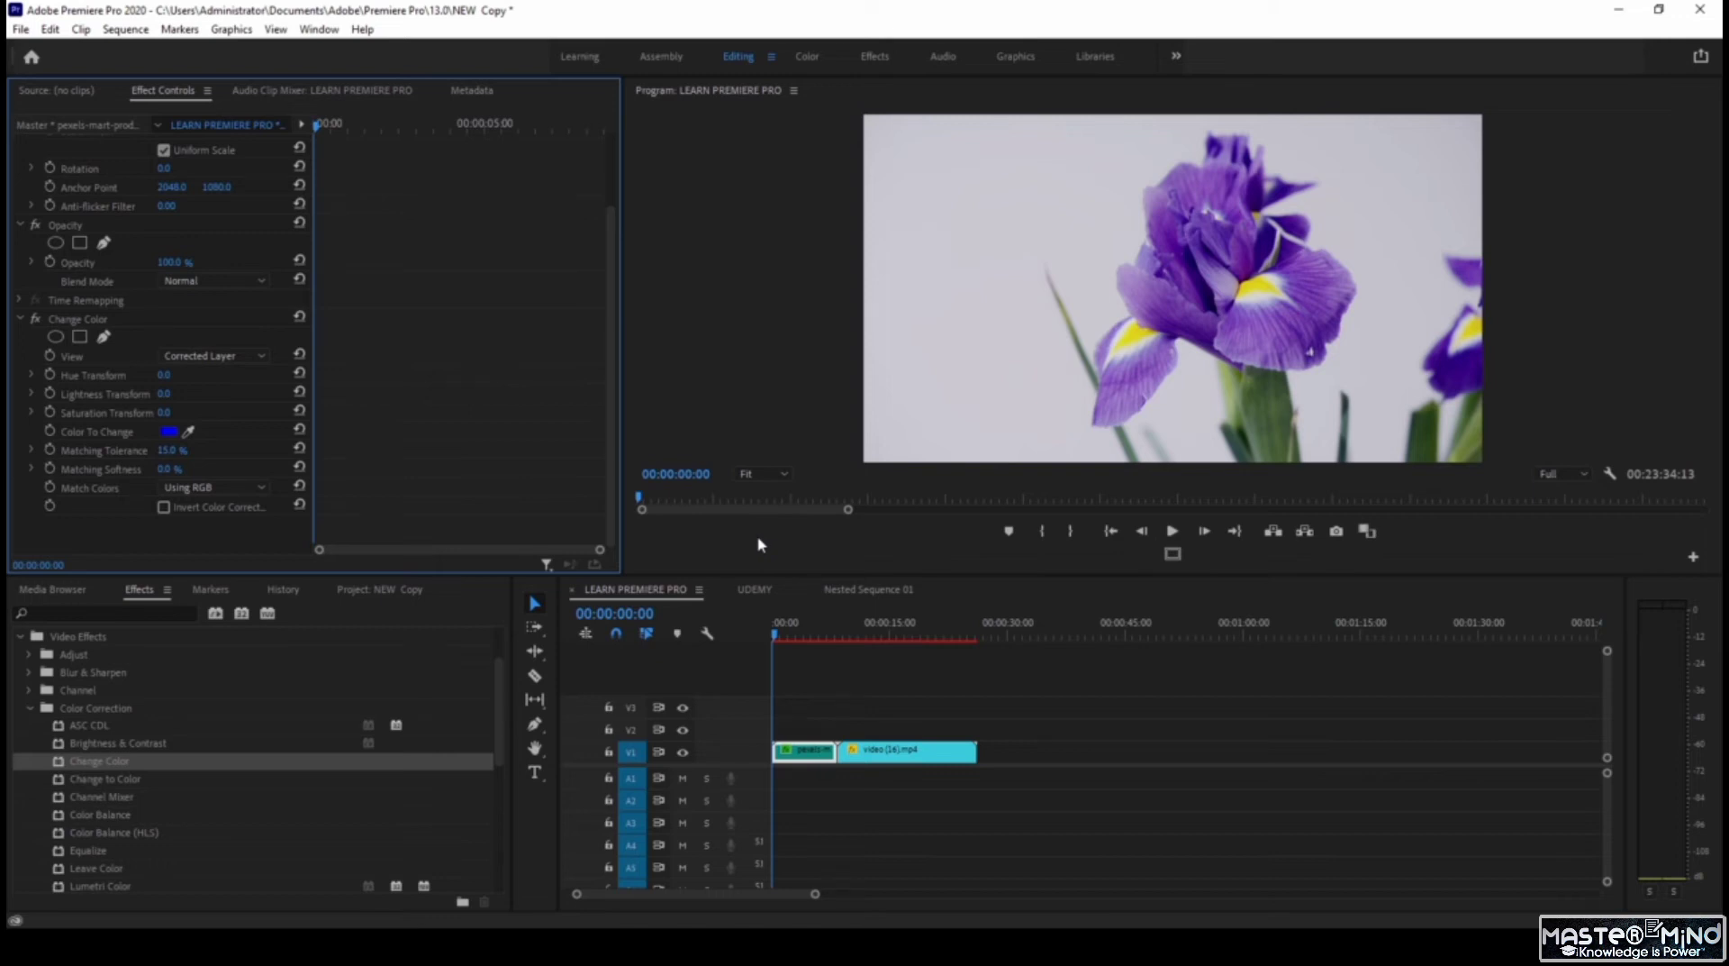
left_click(159, 779)
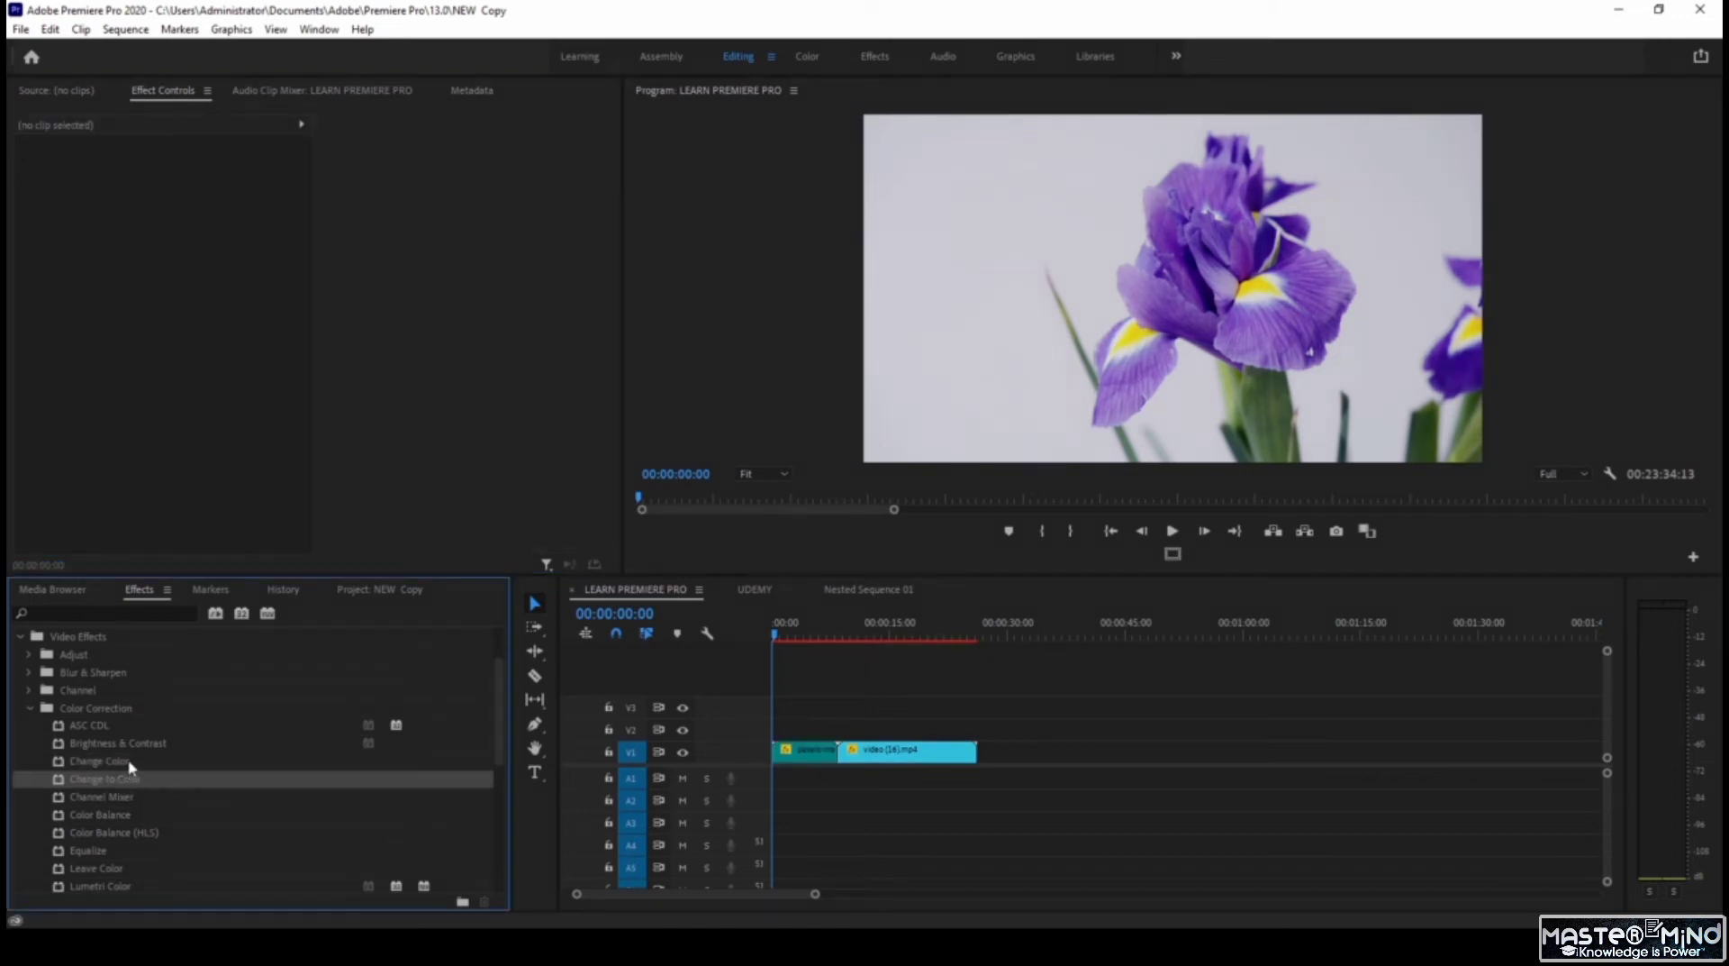
left_click_drag(153, 763, 804, 752)
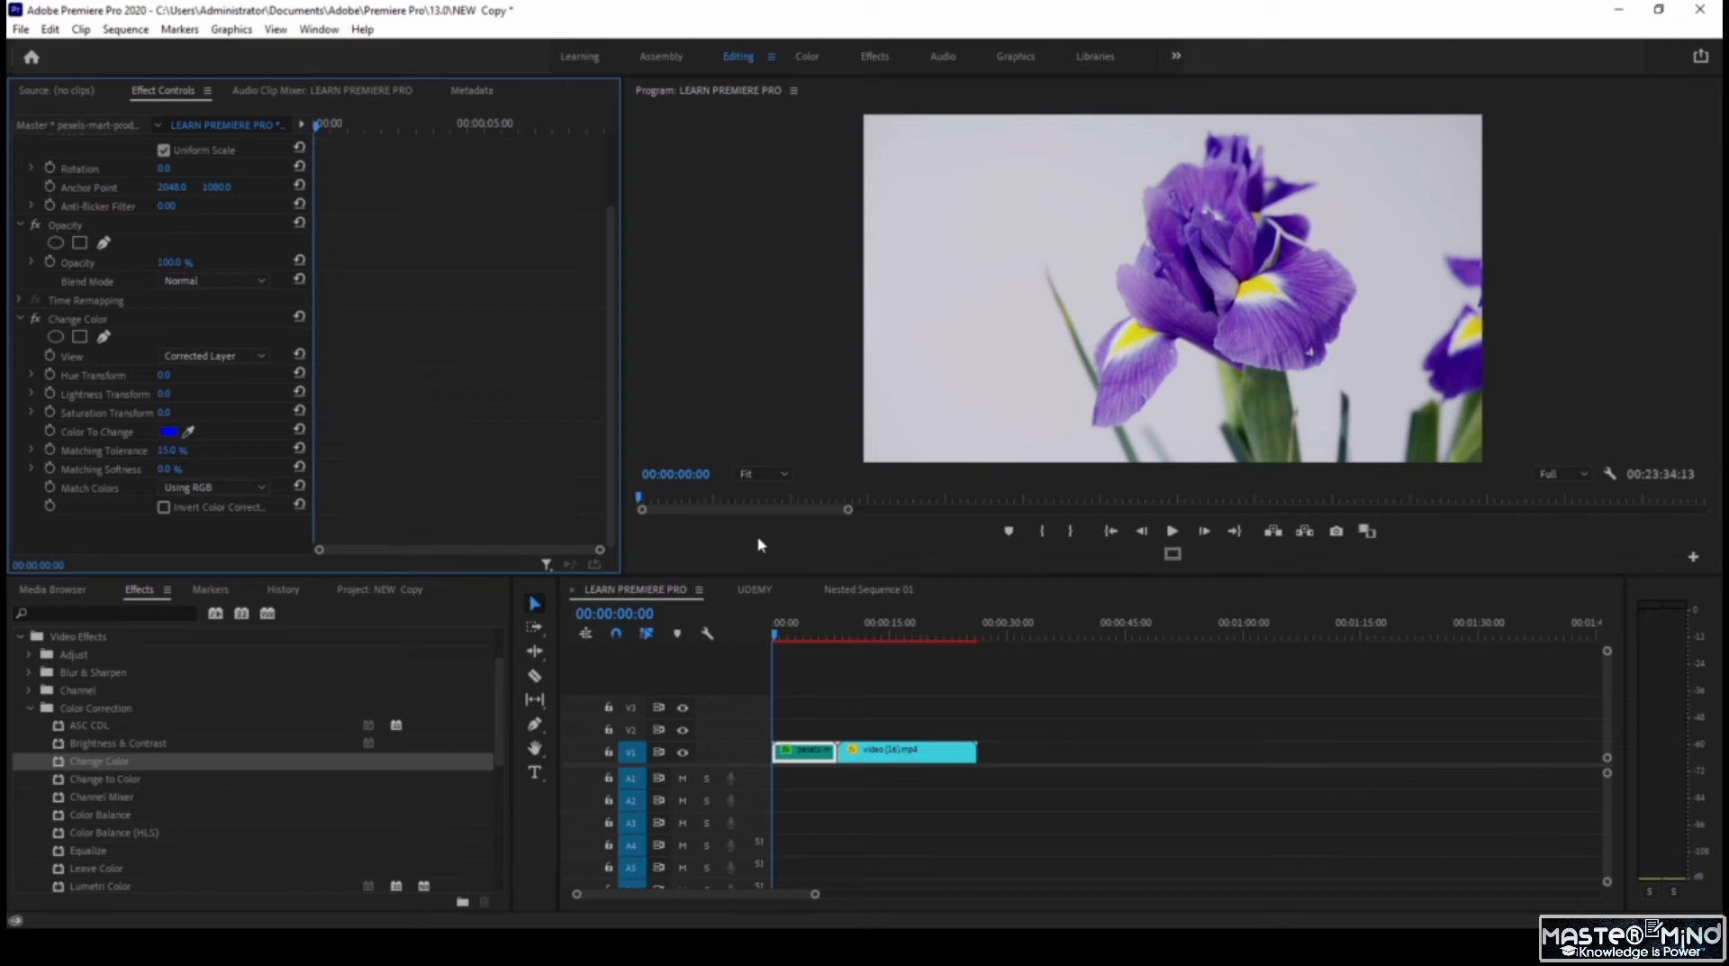
Step: Sample the purple petals as the color to change and turn them pink with Hue Transform 52 and raised lightness and saturation
left_click(187, 431)
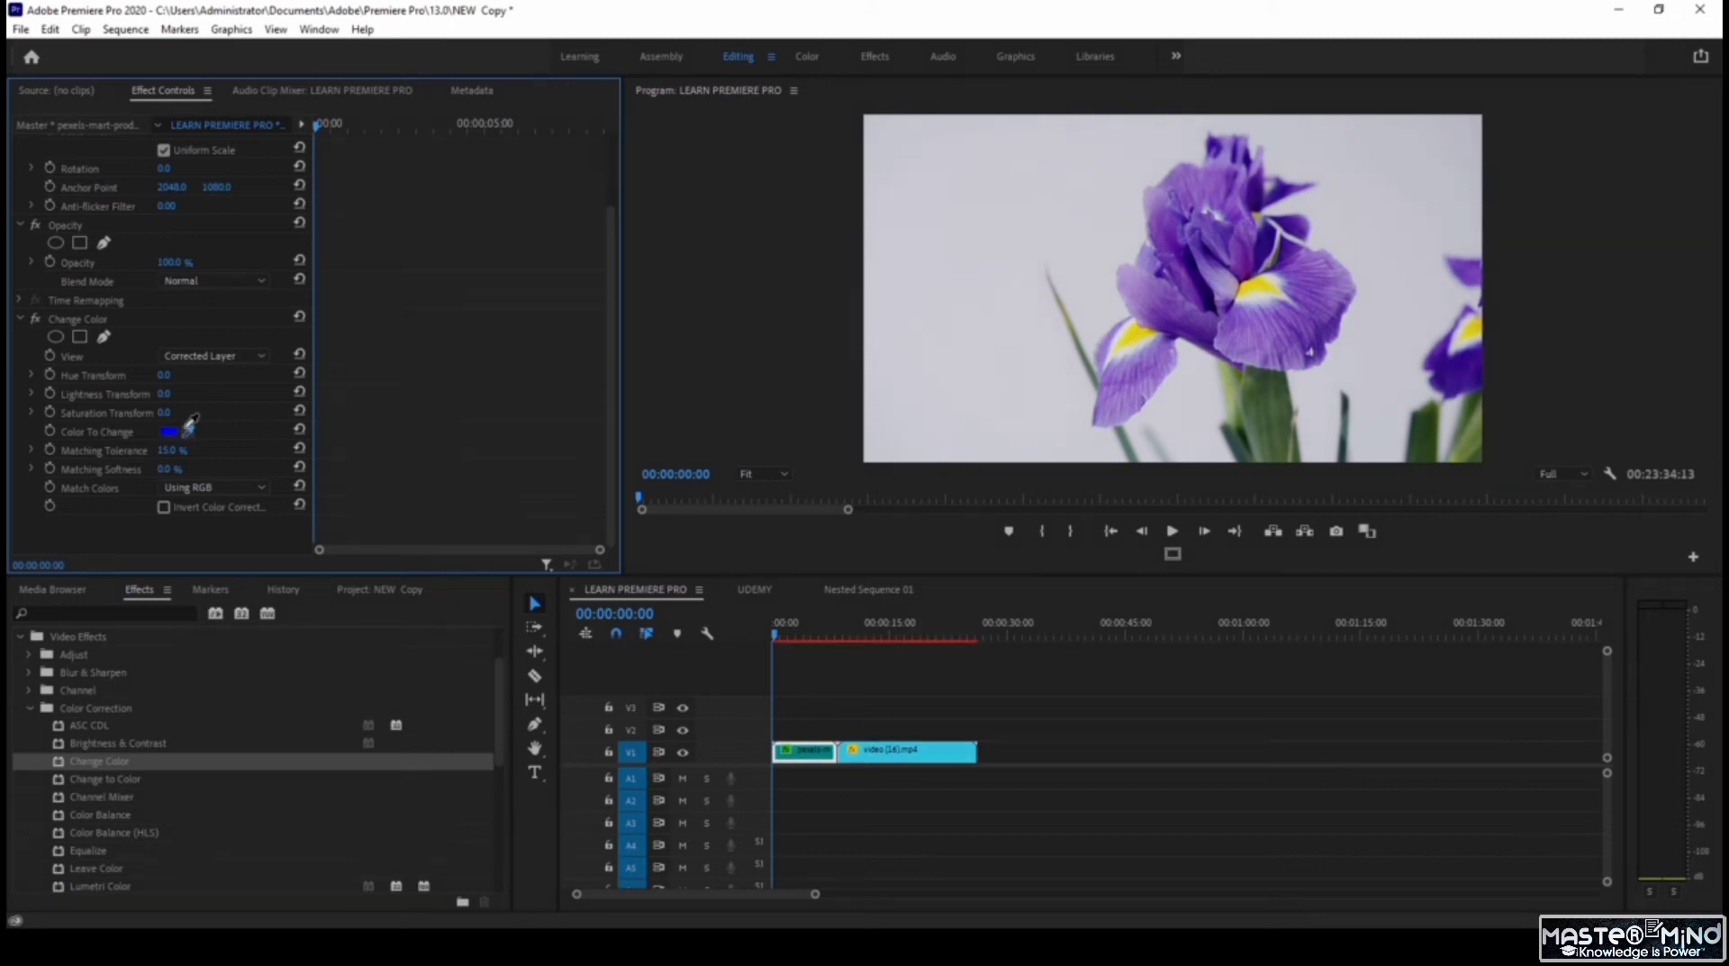
left_click(1249, 323)
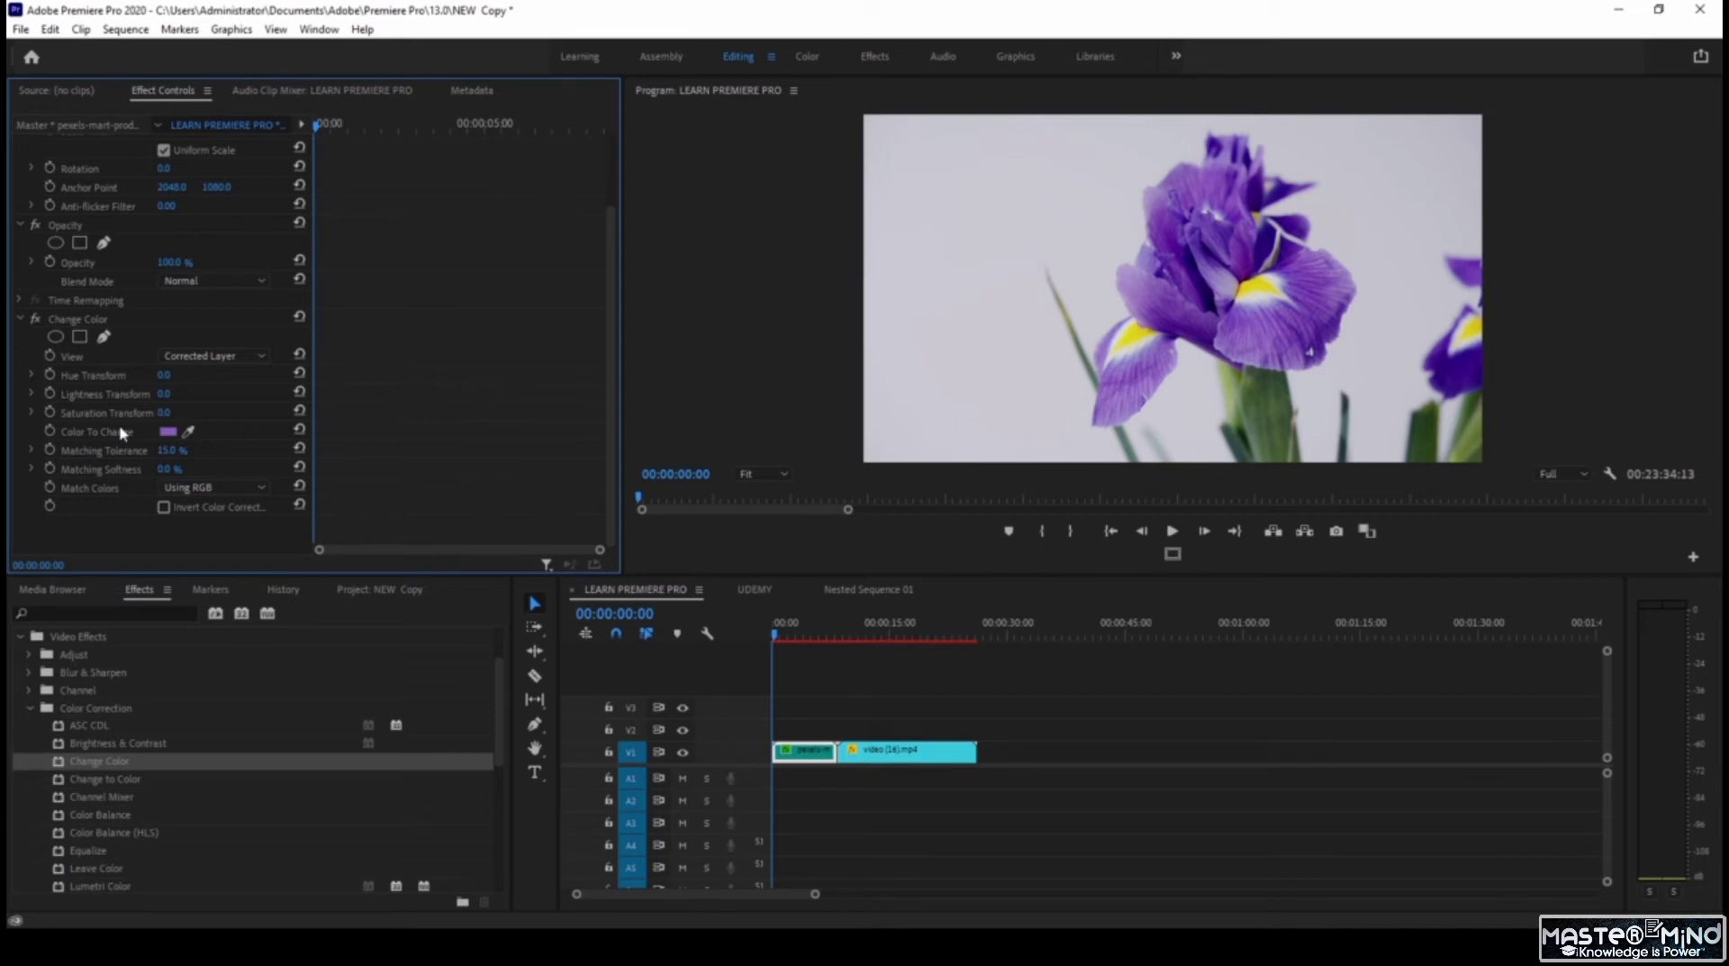
left_click_drag(163, 375, 206, 416)
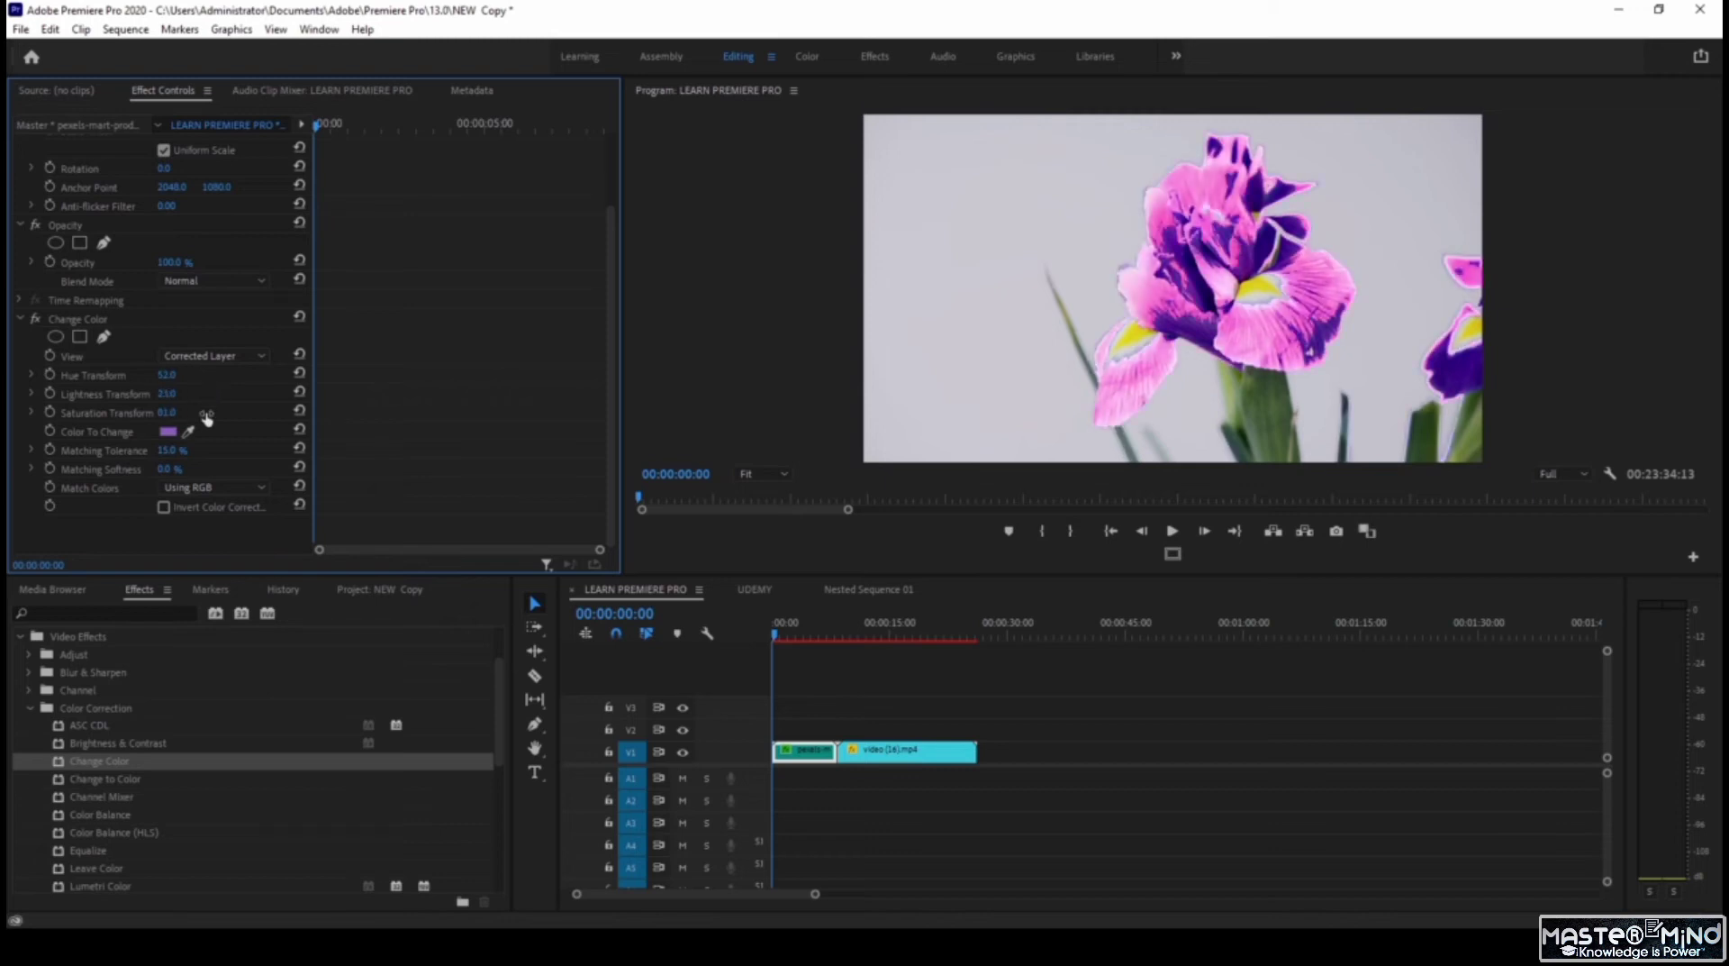
key("ctrl+z")
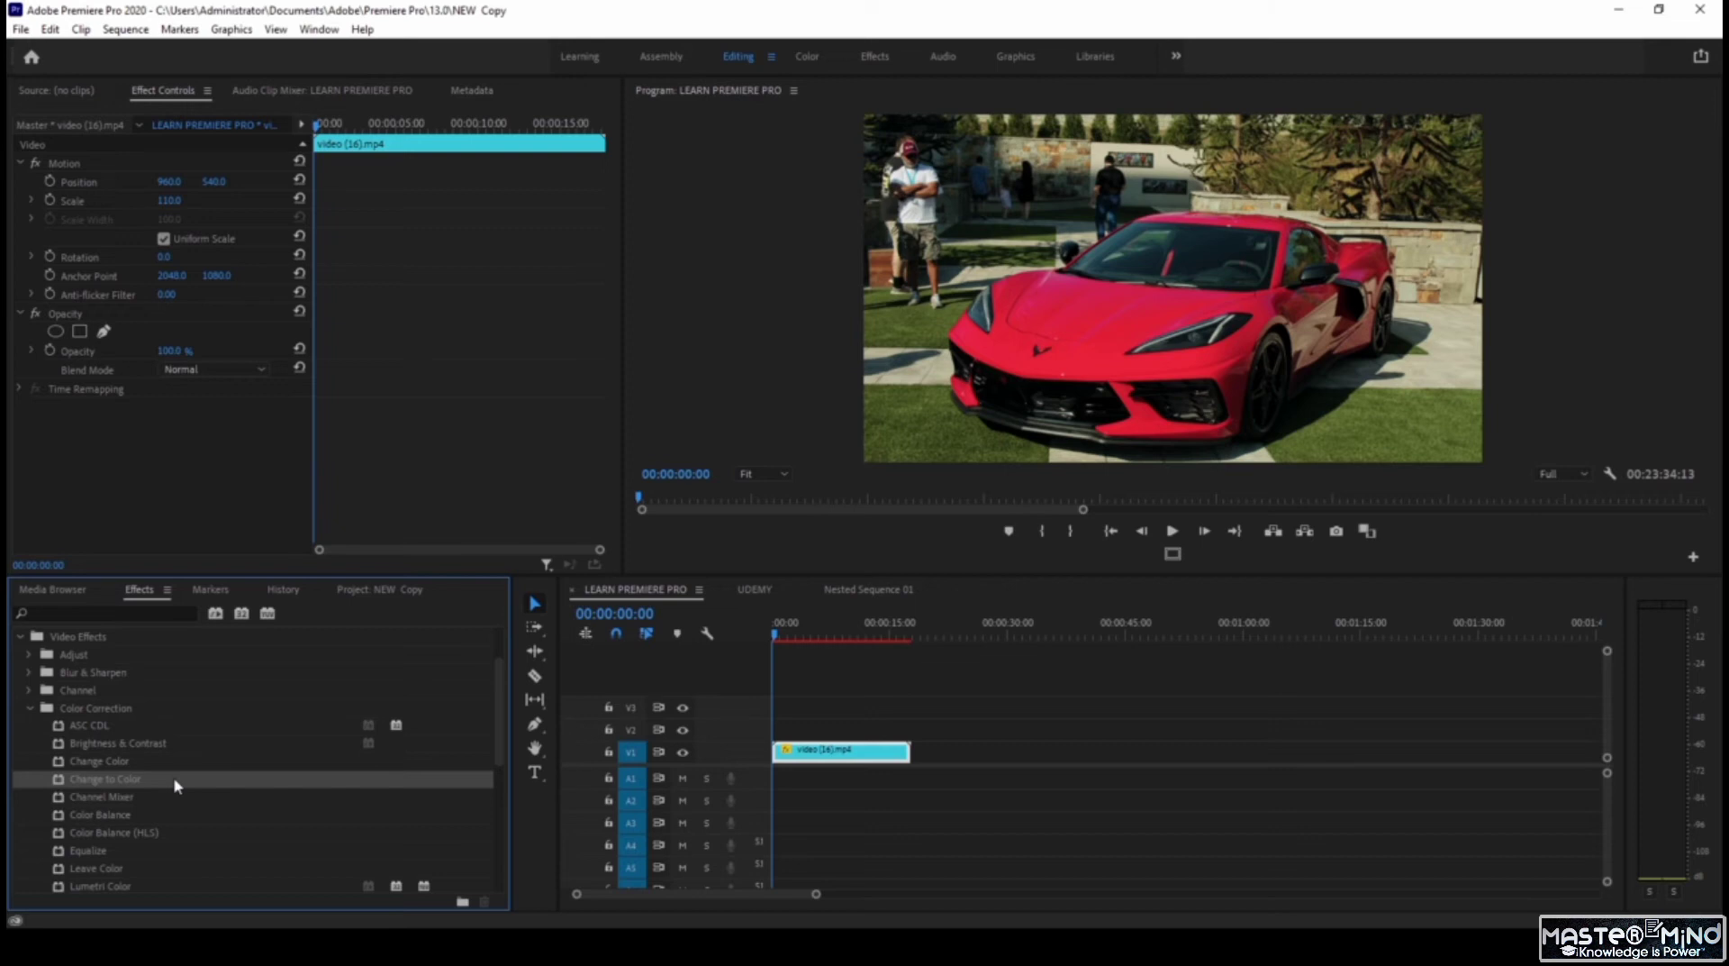
Step: Apply Change to Color to the car clip, replace the sampled red with yellow FFCC00, and reduce the effect's softness
left_click_drag(177, 785, 1117, 311)
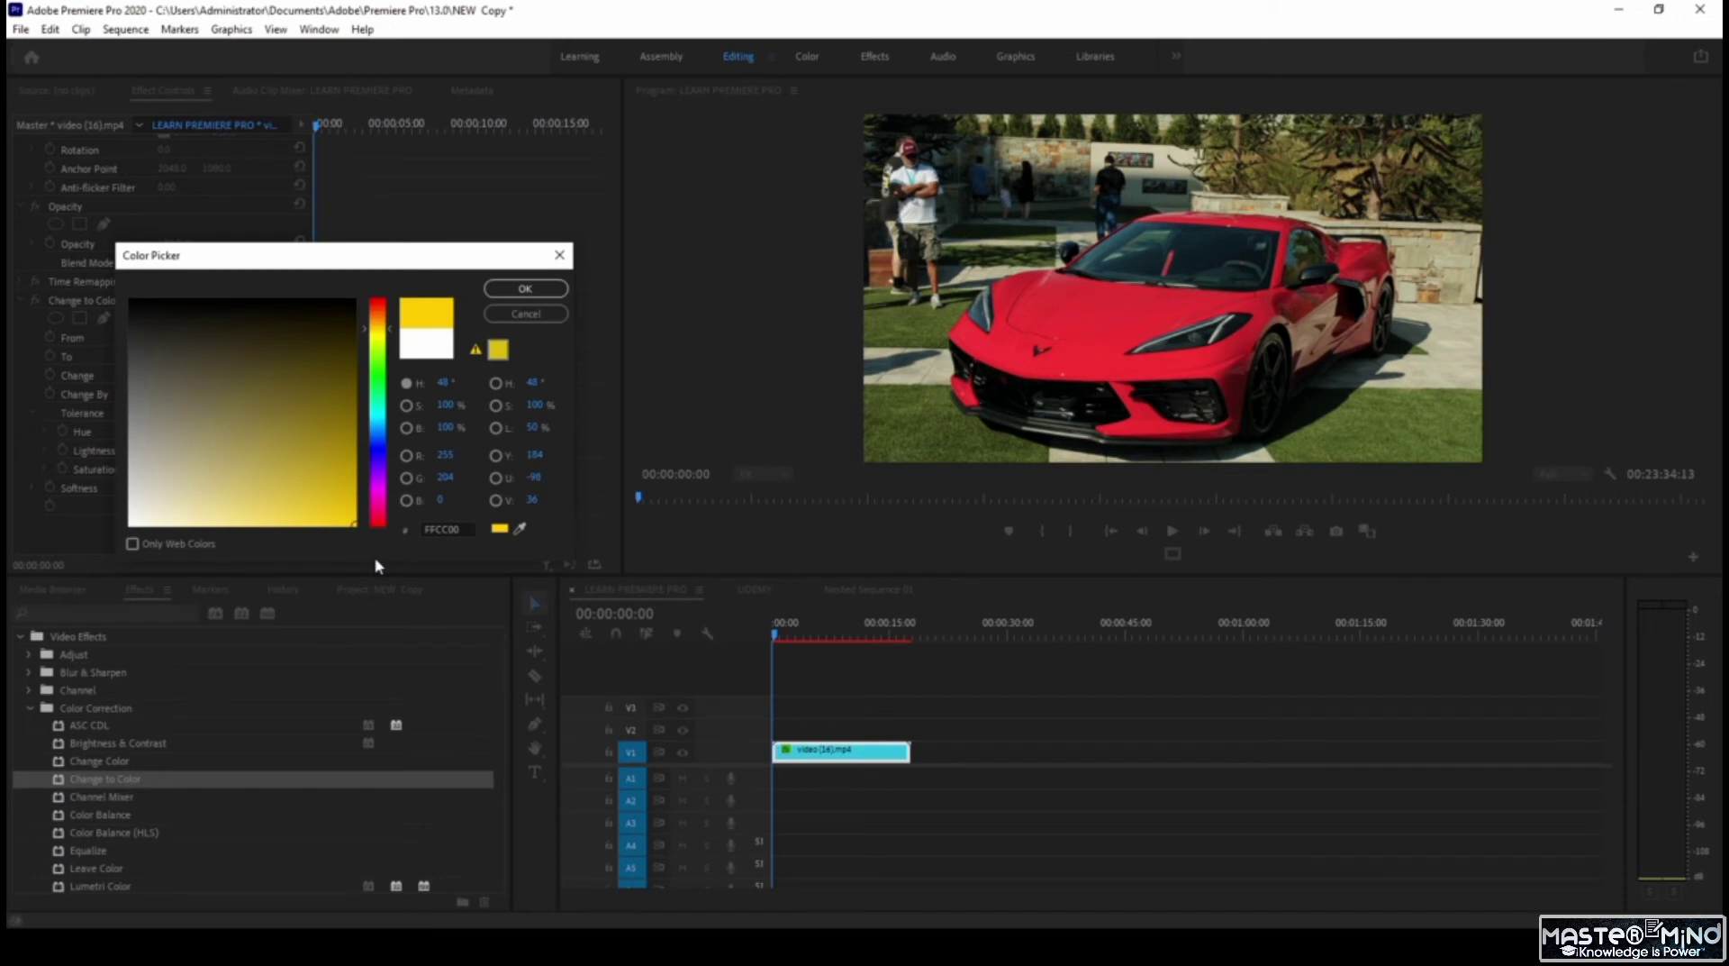
key("Return")
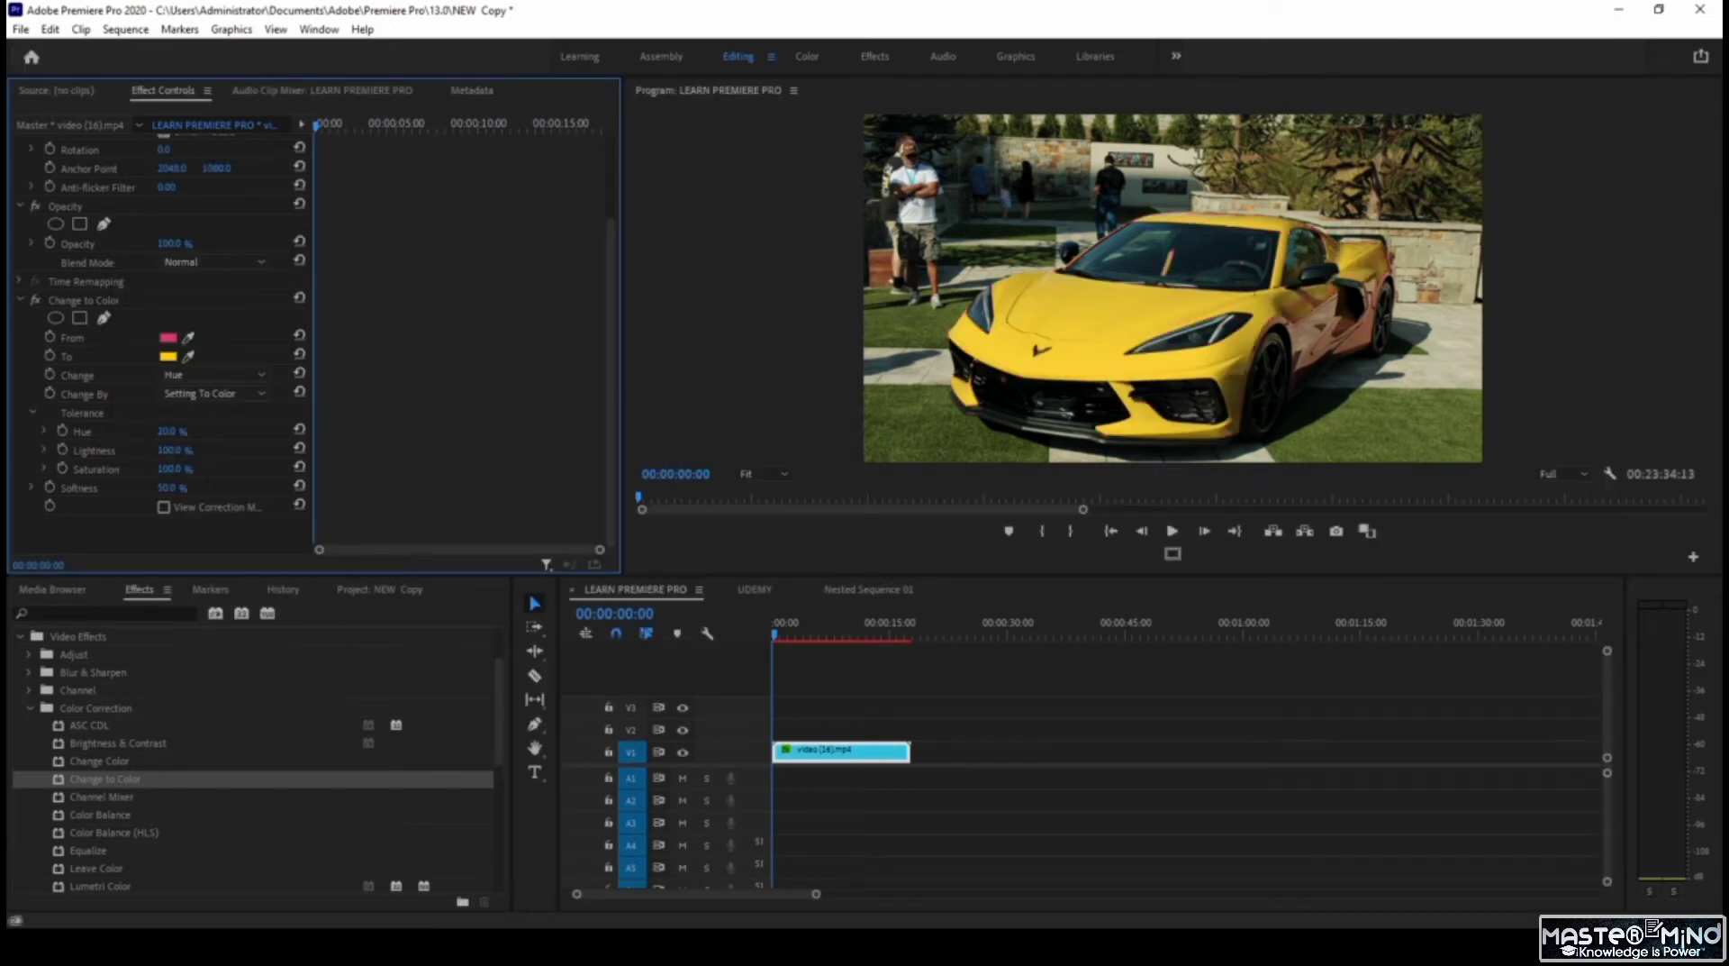
mouse_move(164, 489)
left_mouse_down()
mouse_move(235, 489)
mouse_move(153, 490)
left_mouse_up()
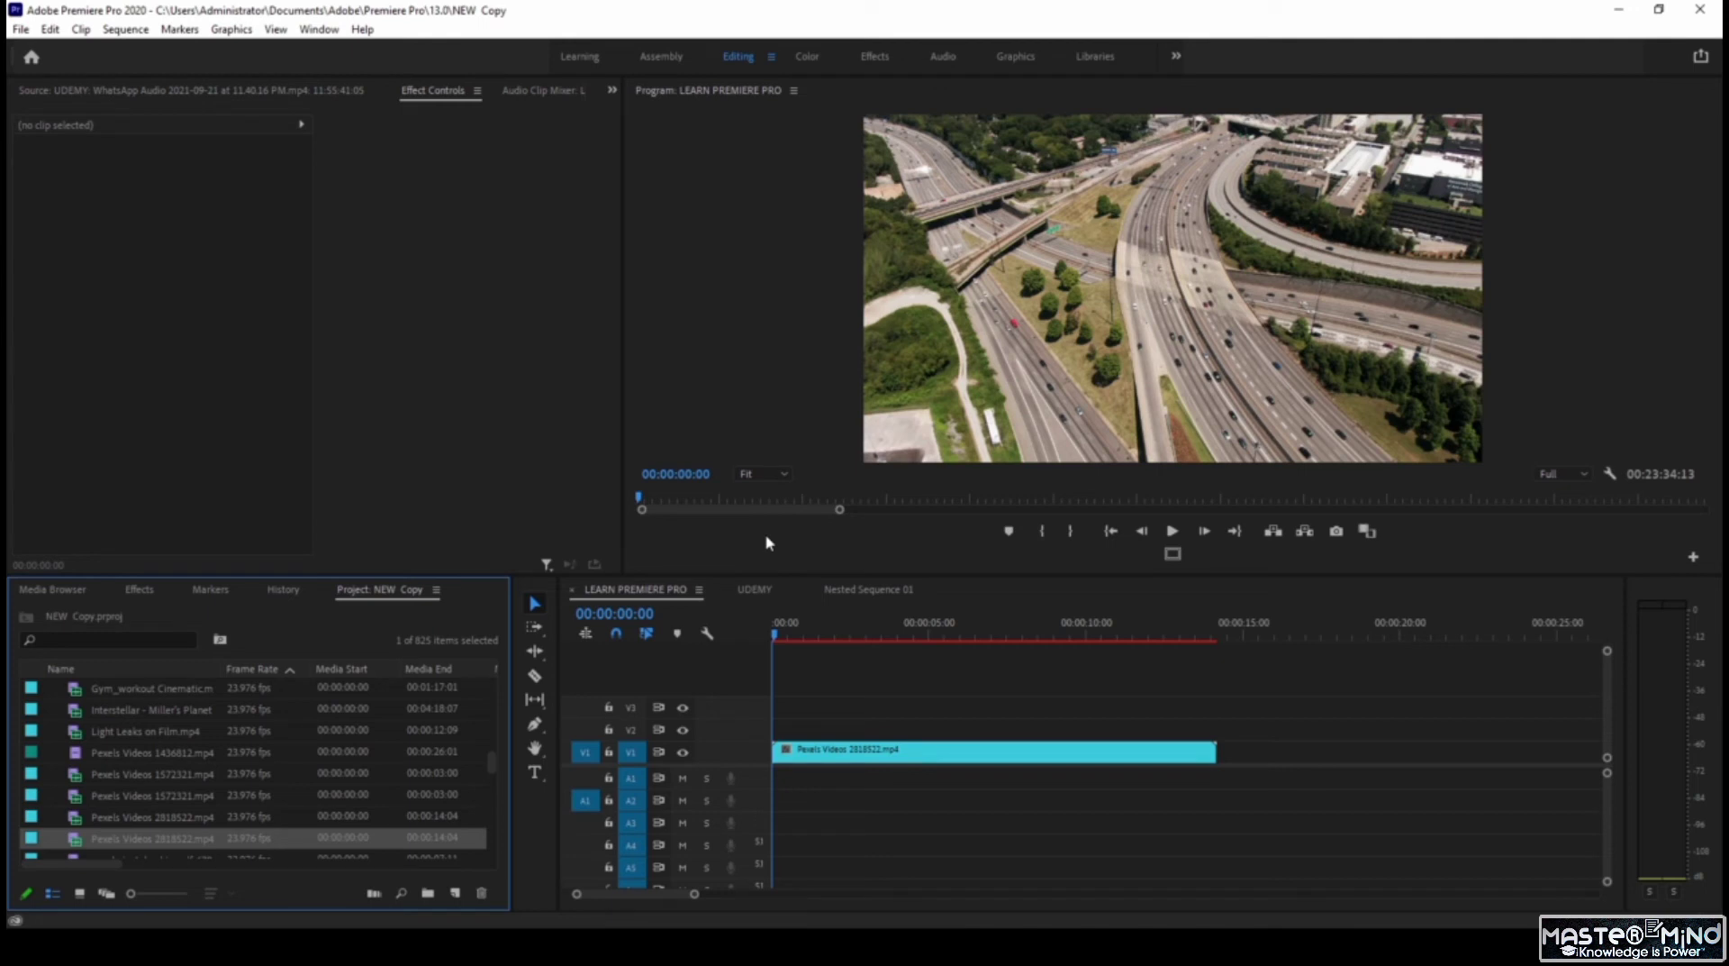
Step: Search the effects library for "tint"
left_click(139, 589)
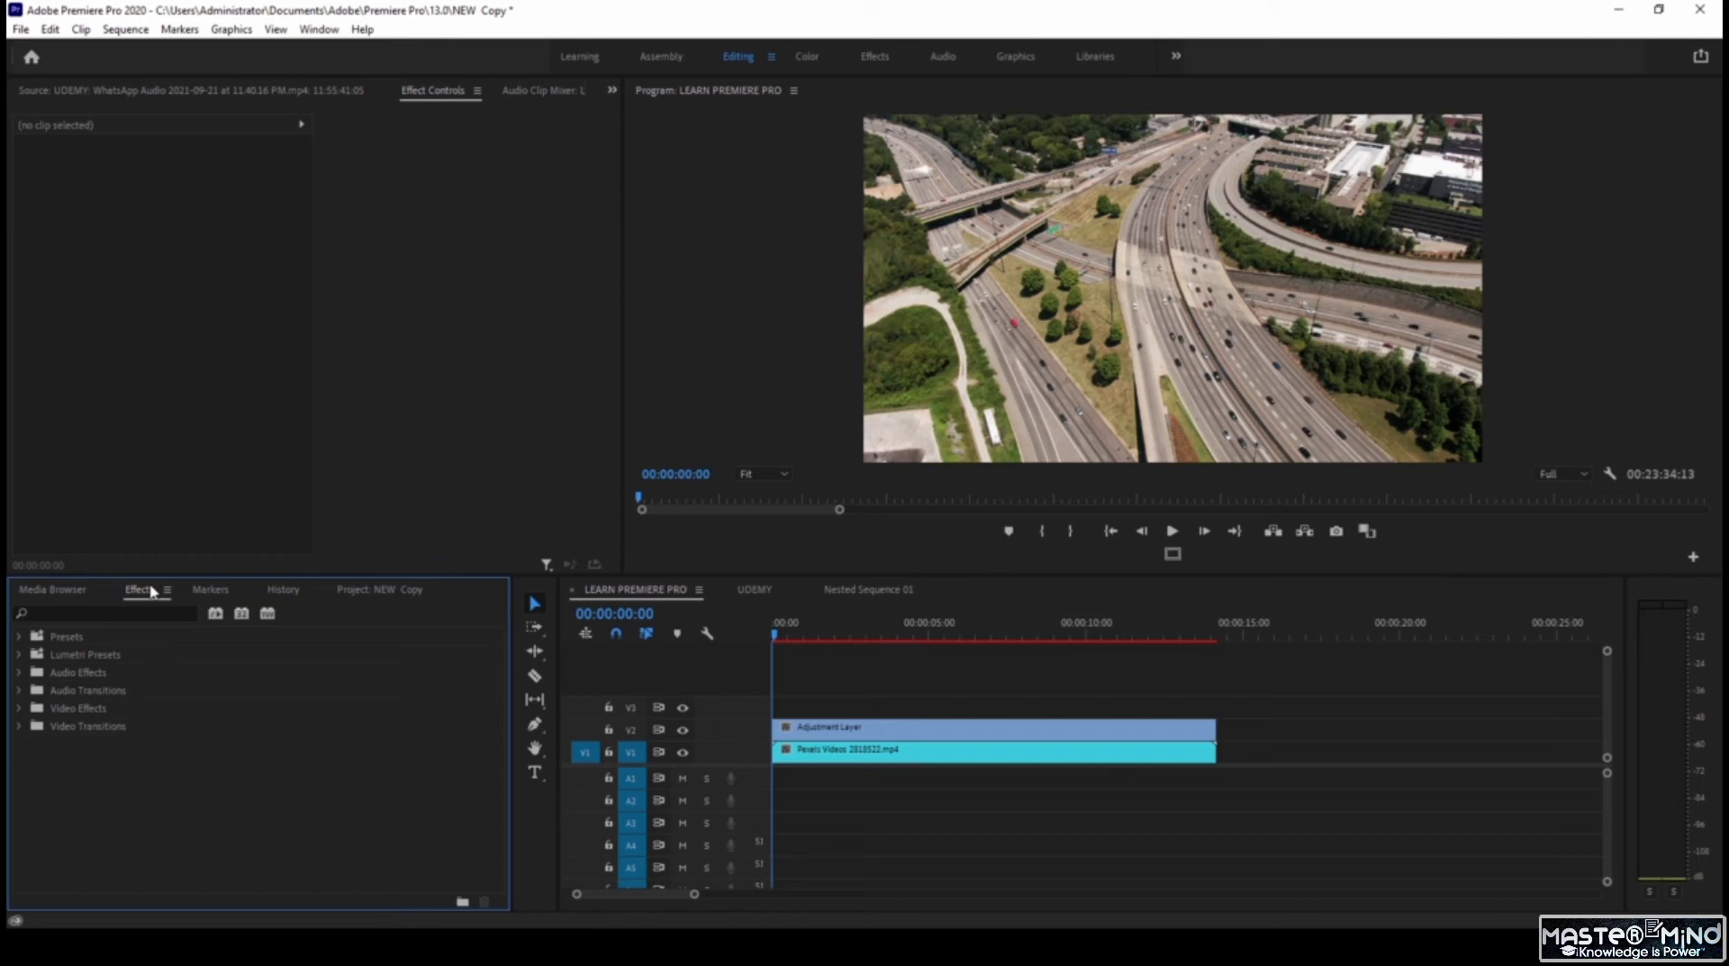
left_click(103, 613)
type("tint")
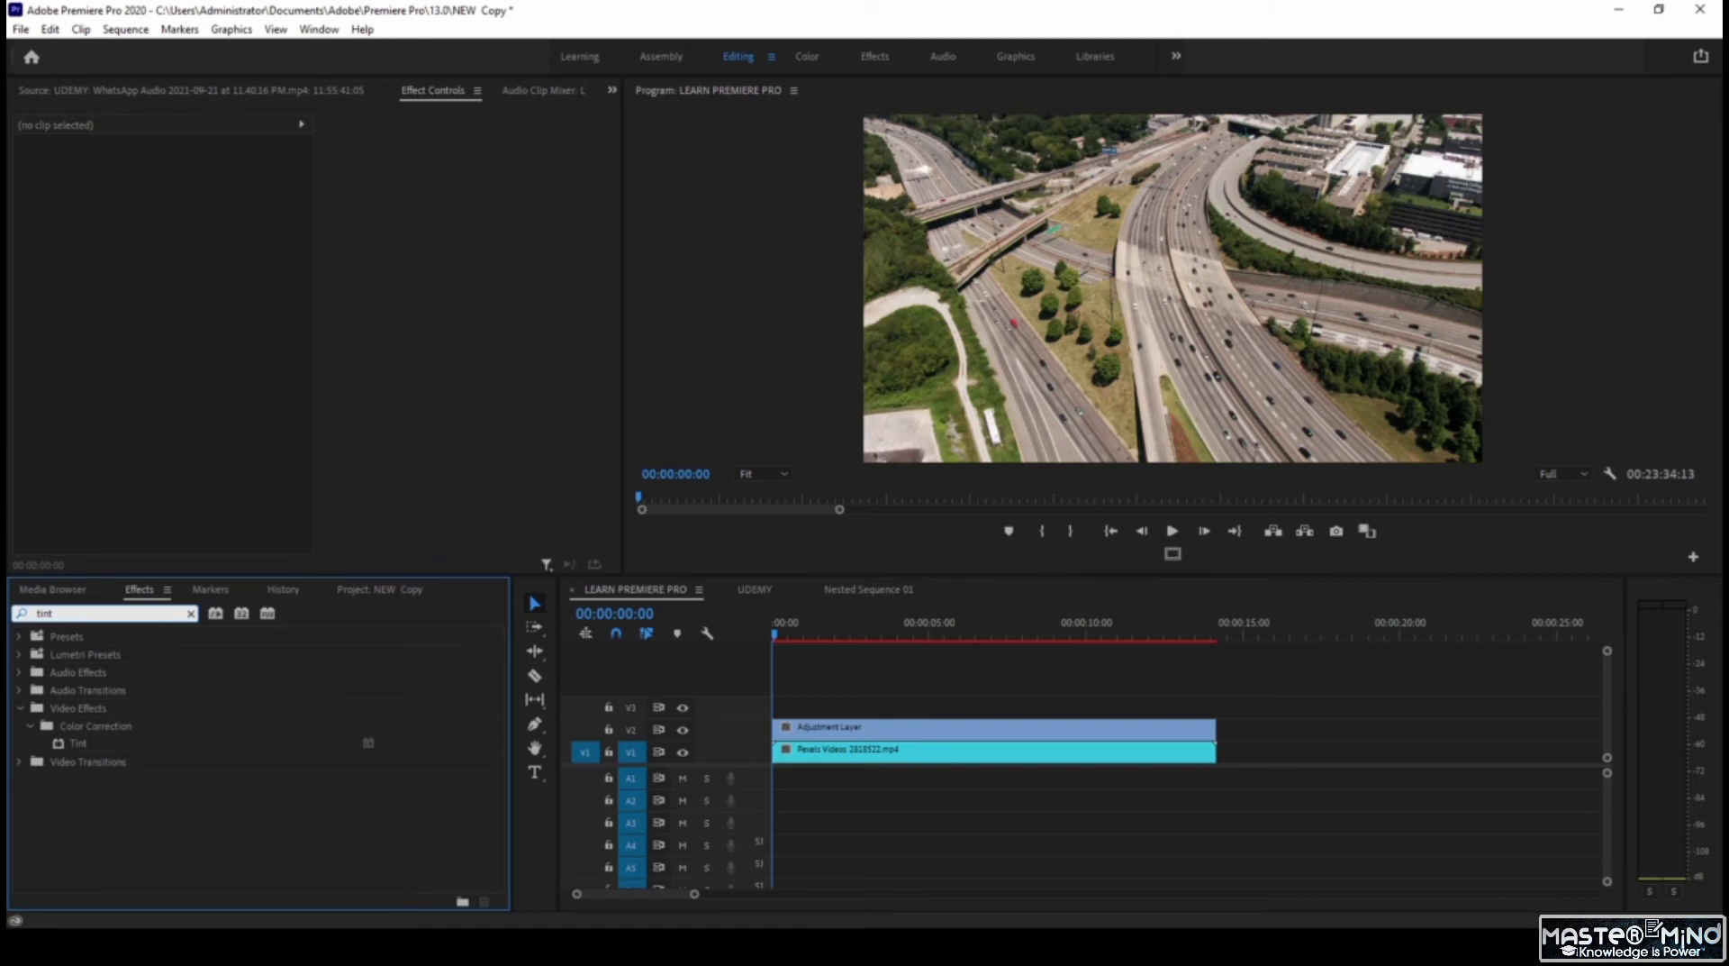
Step: Create a 1920 × 1080, 25 fps adjustment layer and place it on track V2 above the highway clip
left_click(21, 28)
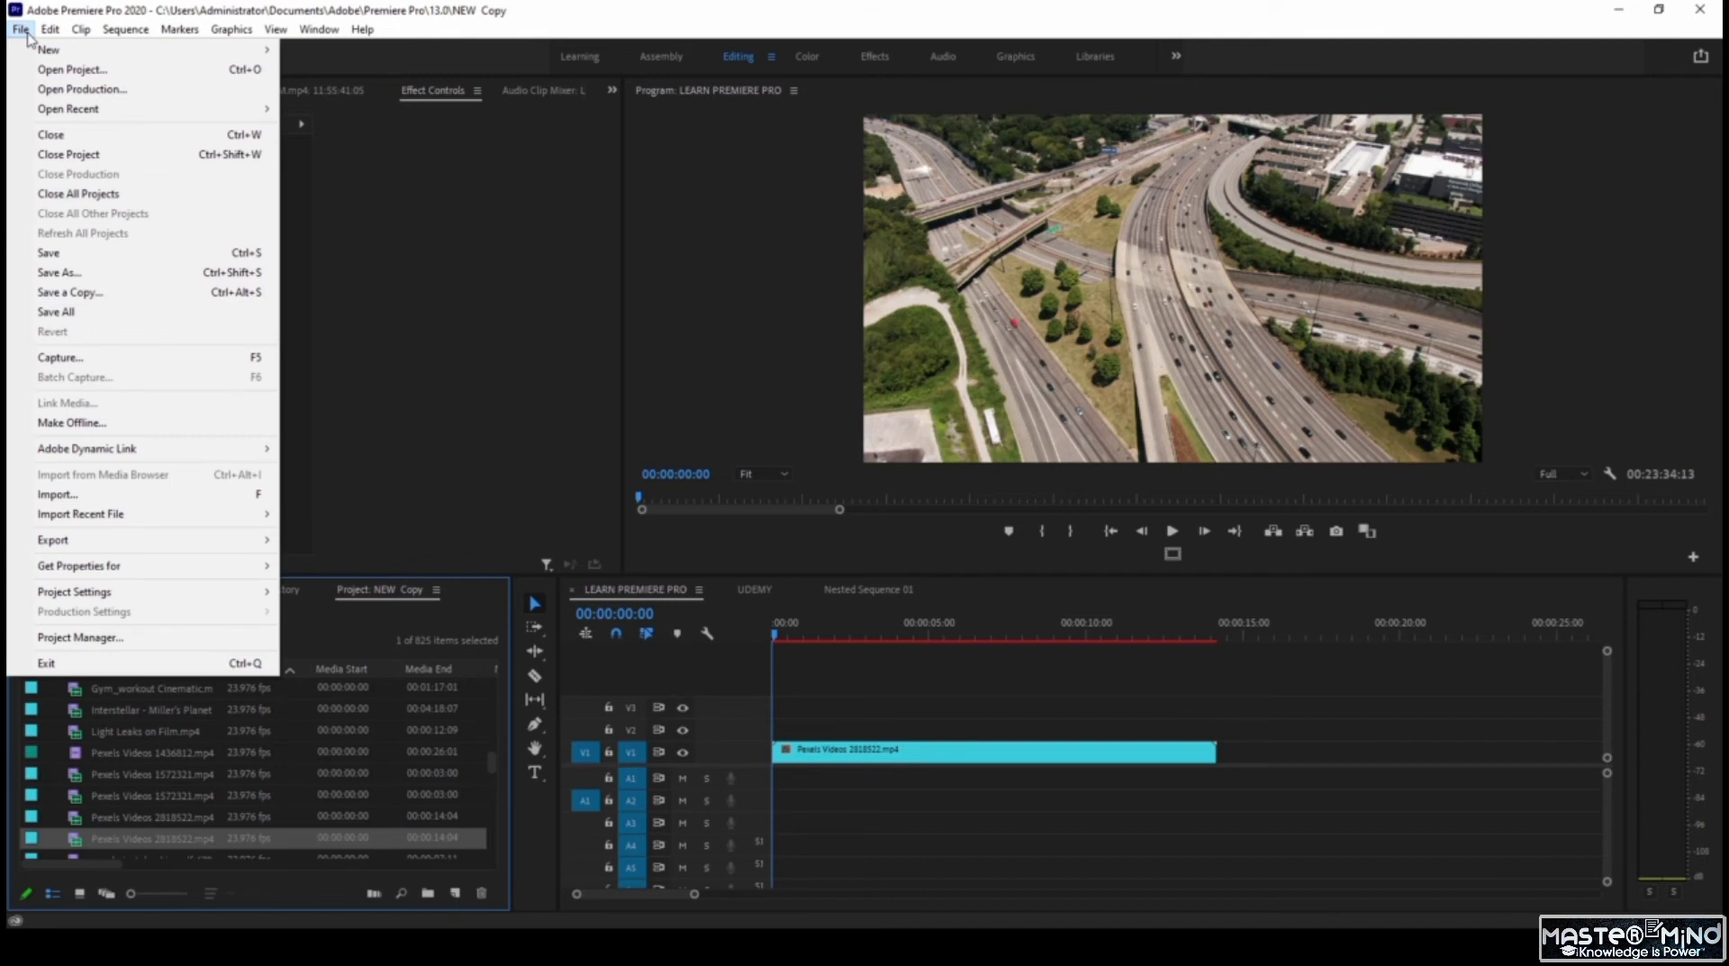
mouse_move(48, 50)
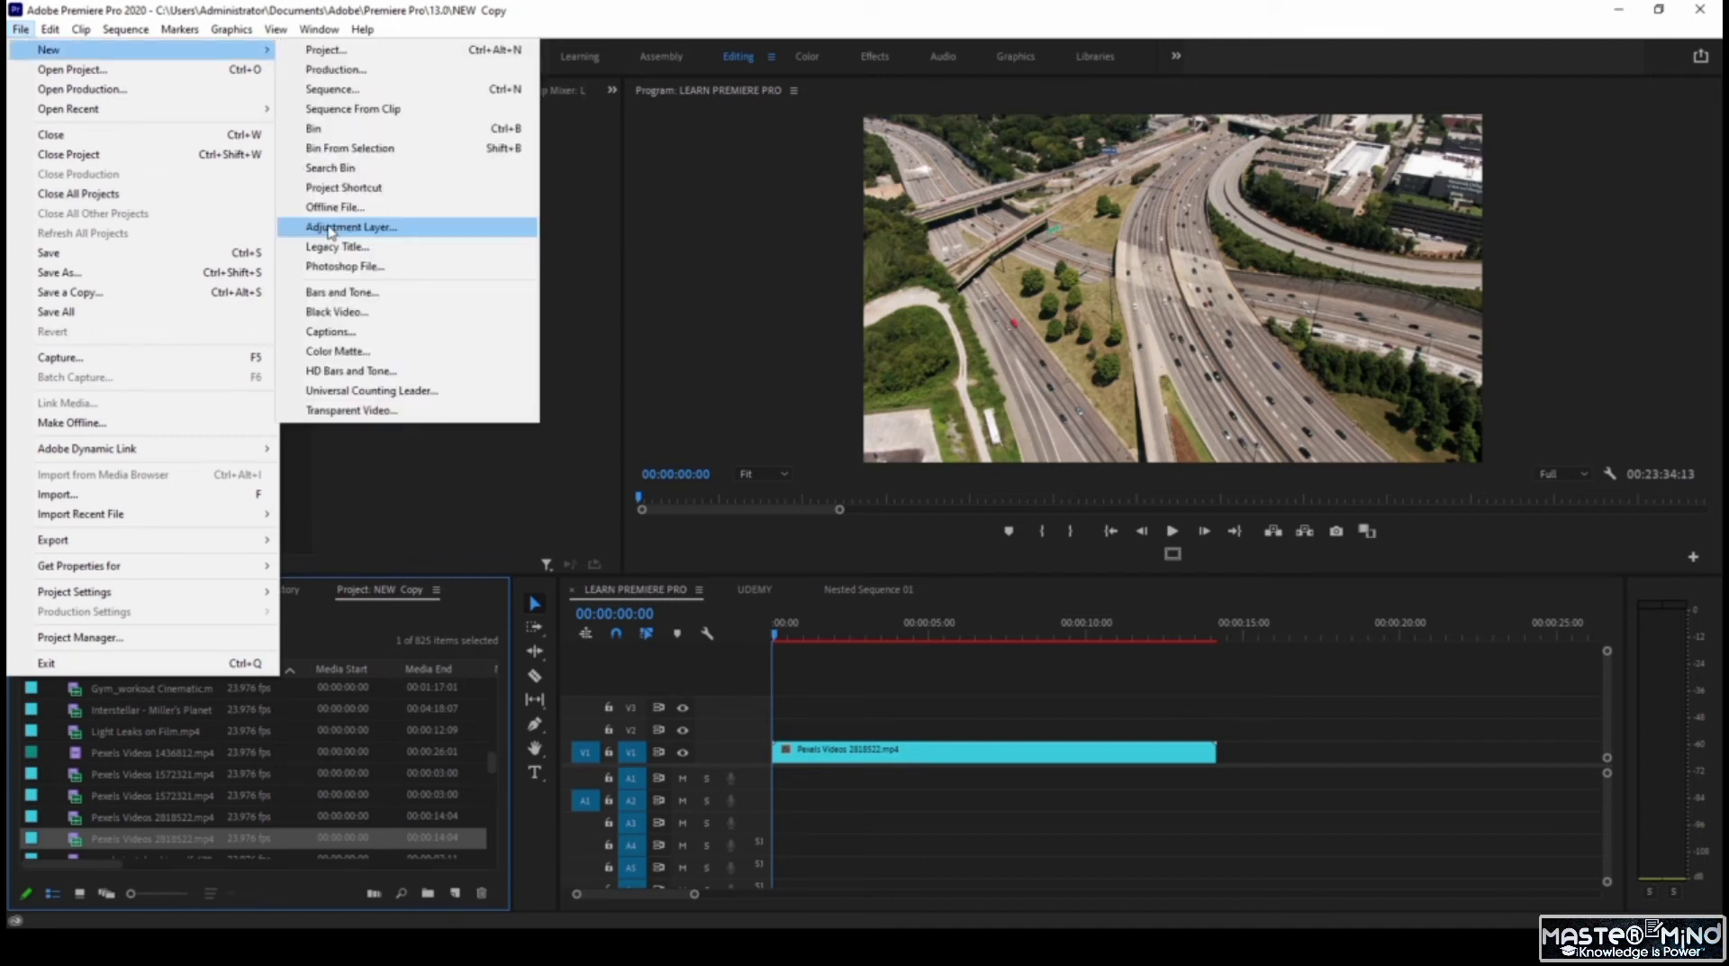
left_click(330, 229)
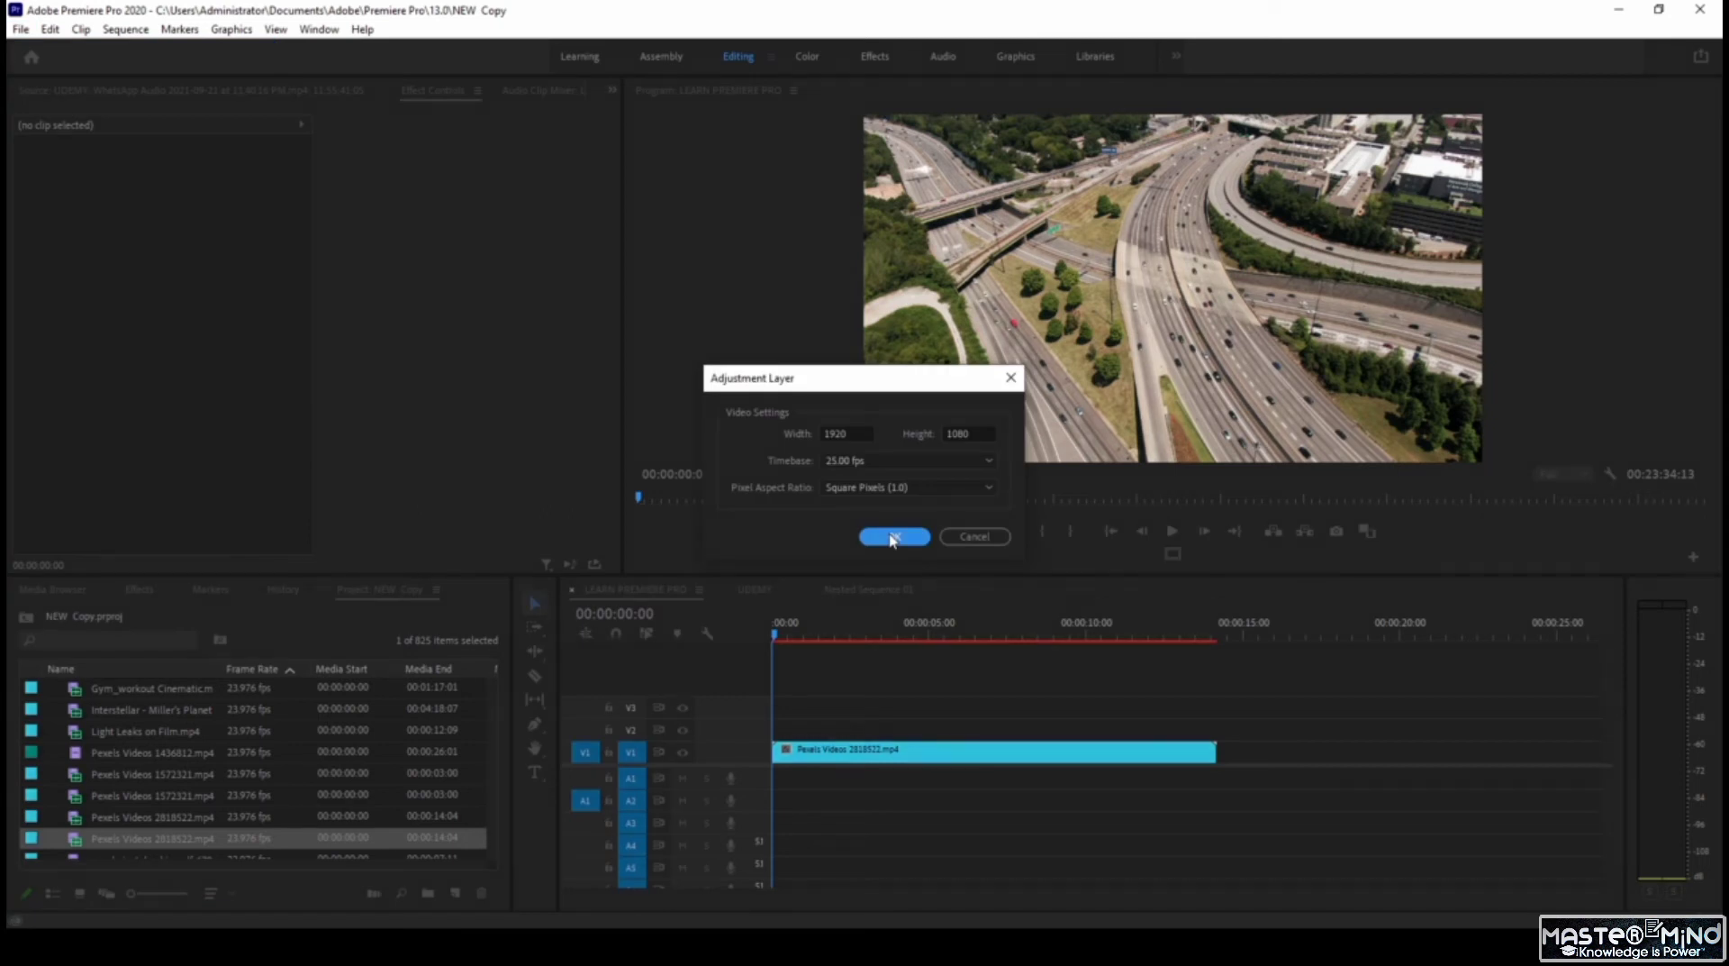
left_click(893, 537)
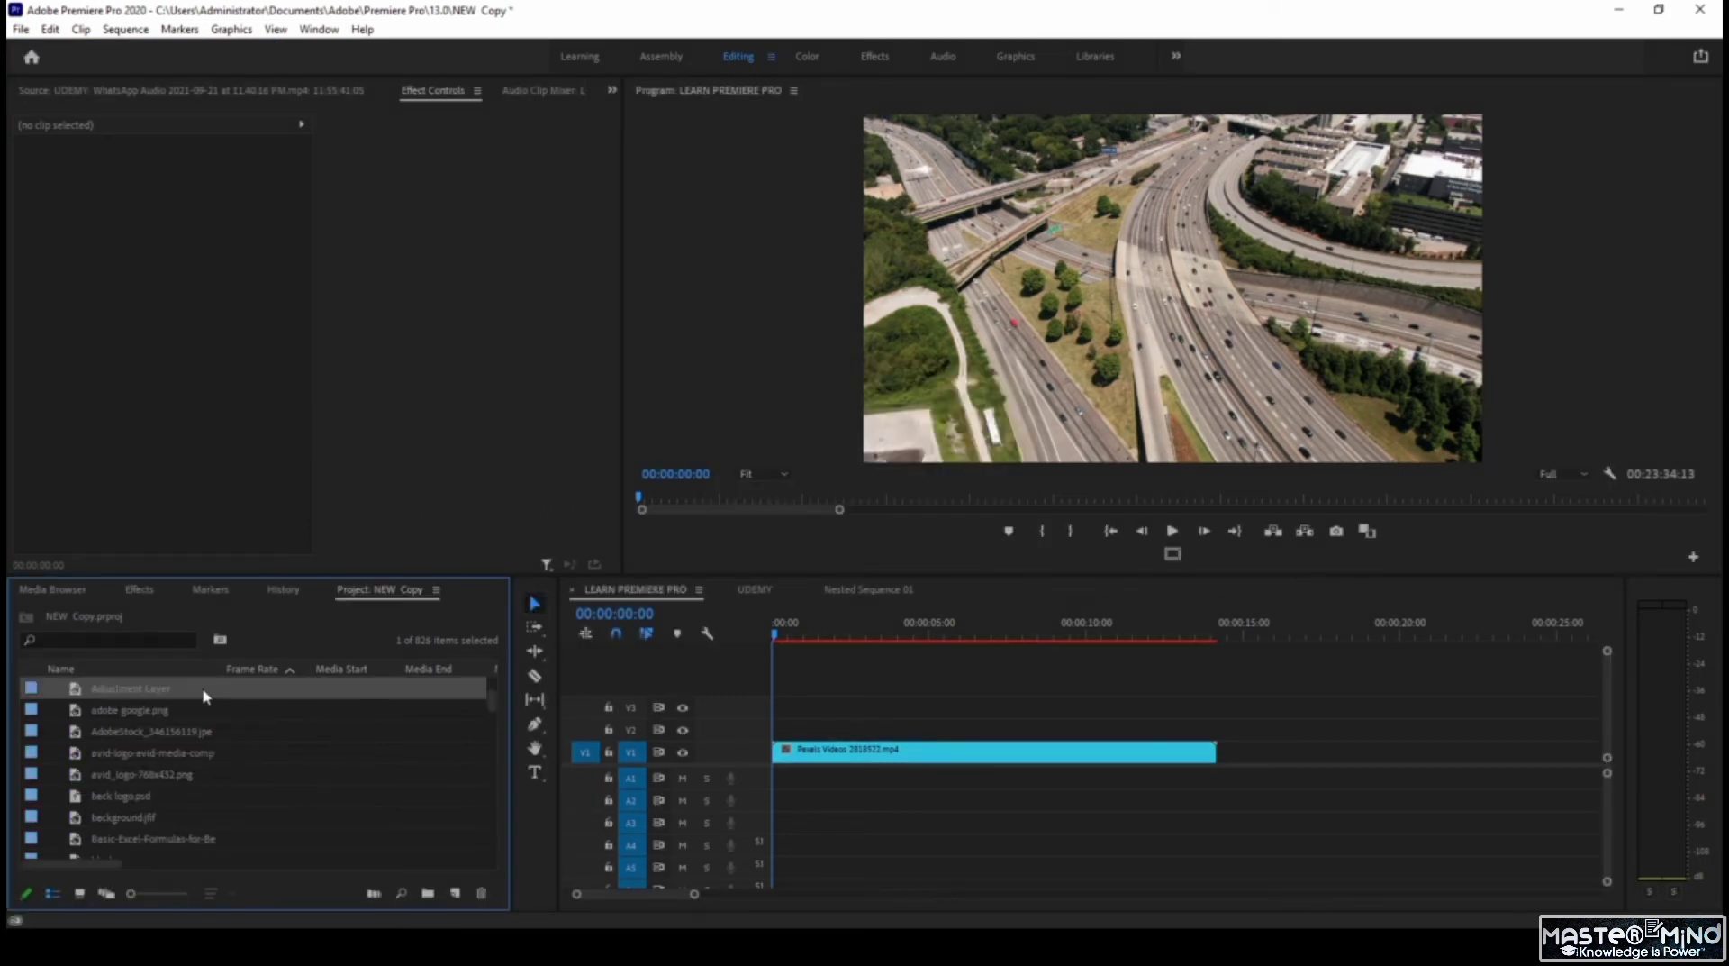
left_click_drag(207, 689, 792, 726)
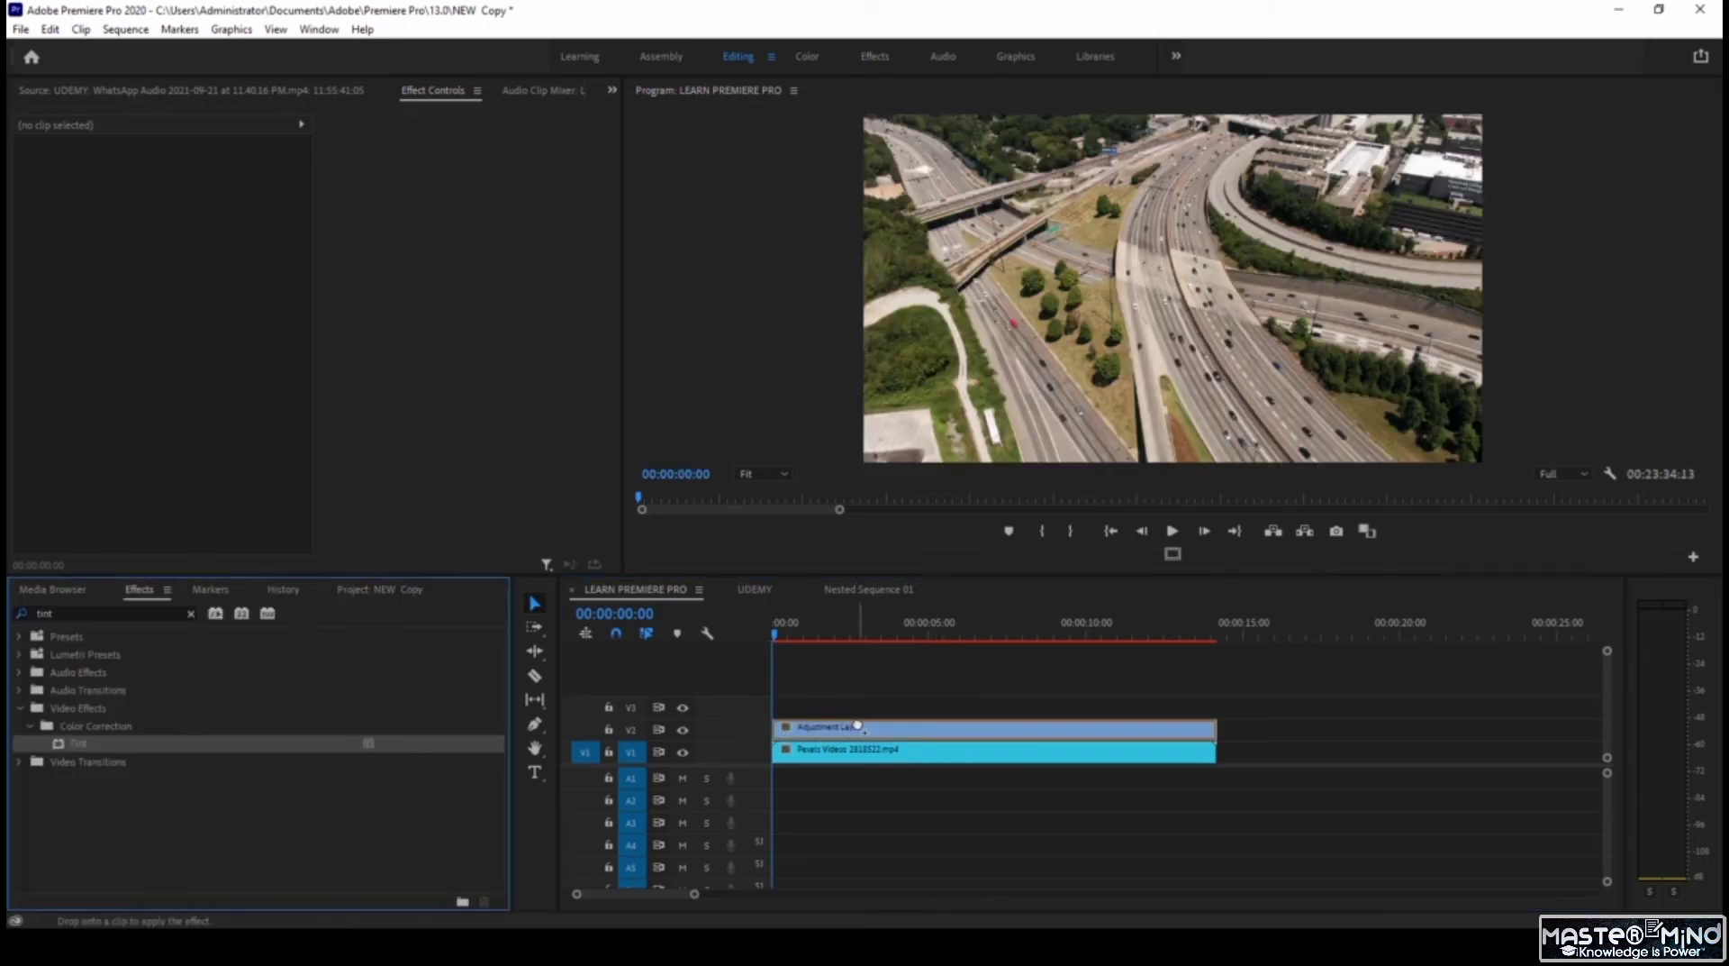
Step: Apply the Tint effect to the adjustment layer and map black to dark green 0A5600
left_click_drag(857, 726, 858, 727)
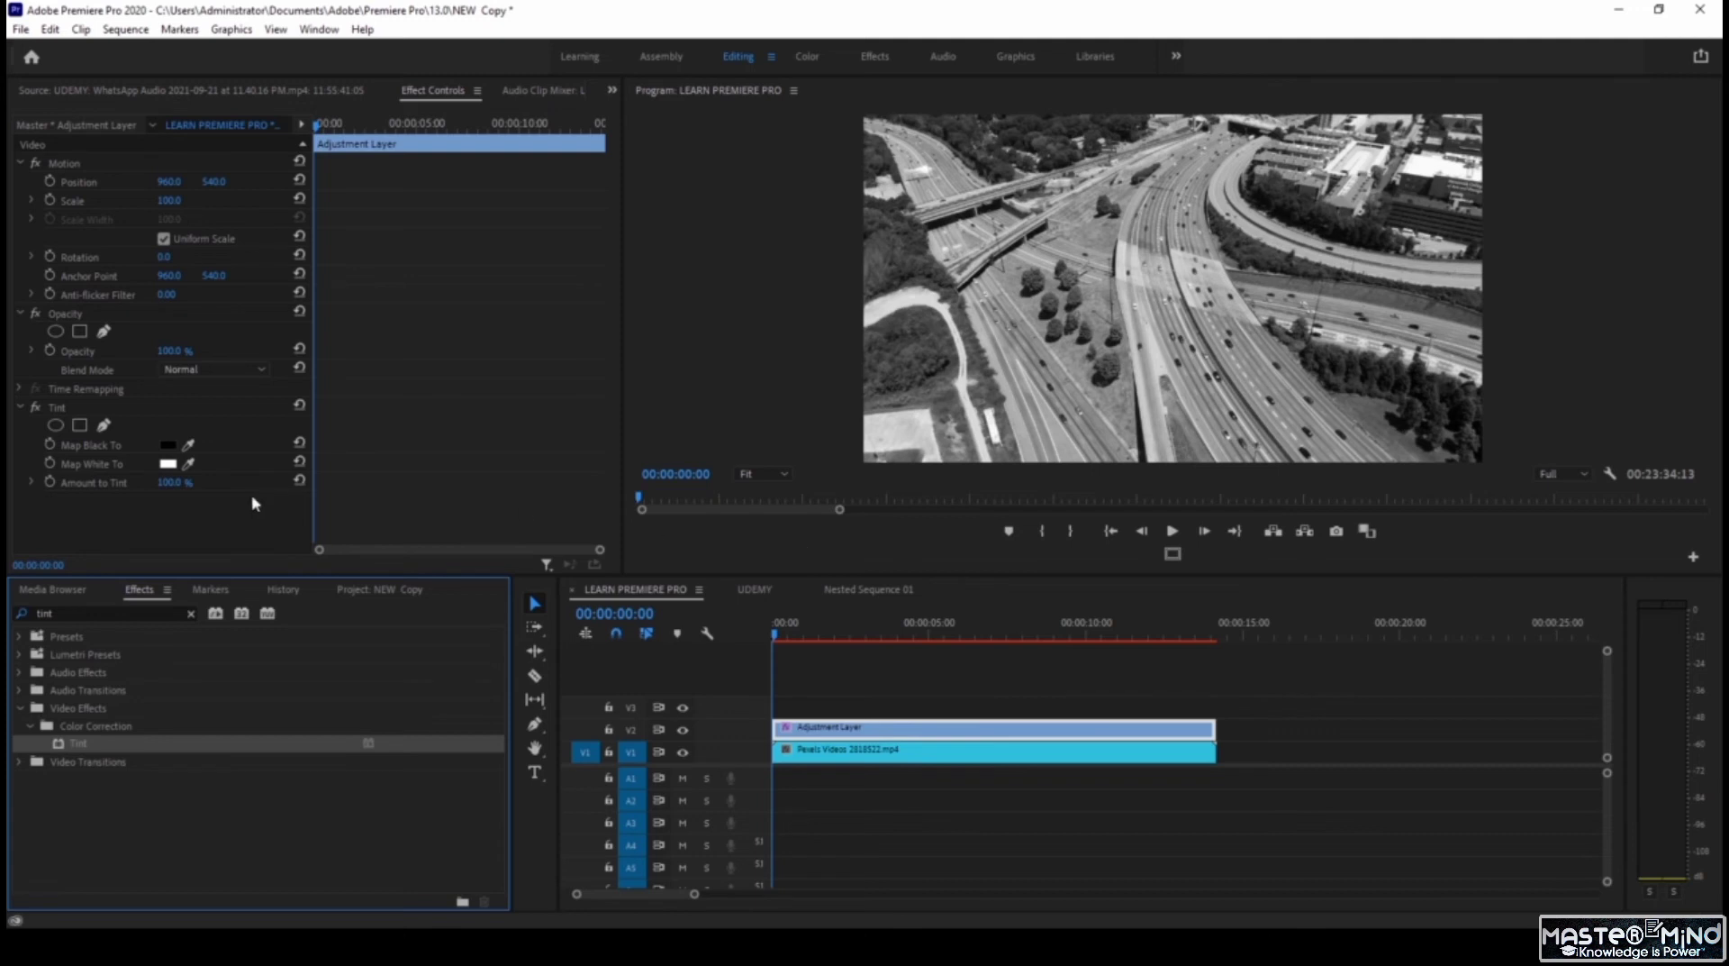
left_click(167, 445)
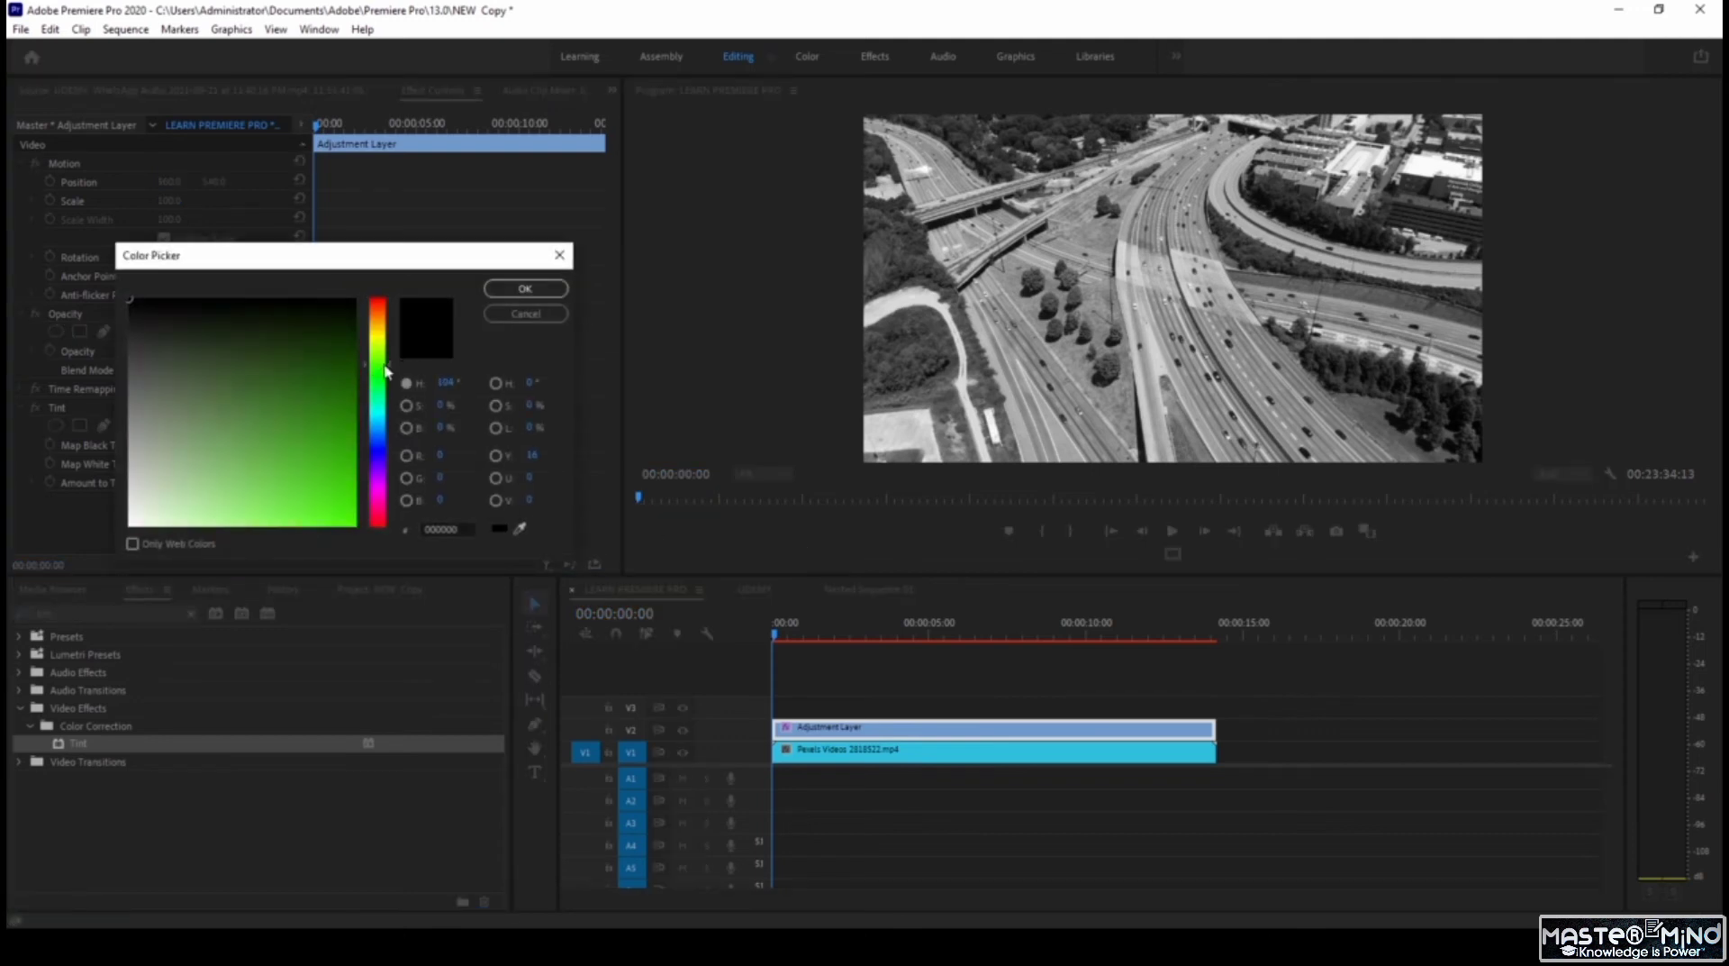
left_click(380, 370)
left_click_drag(353, 356, 386, 377)
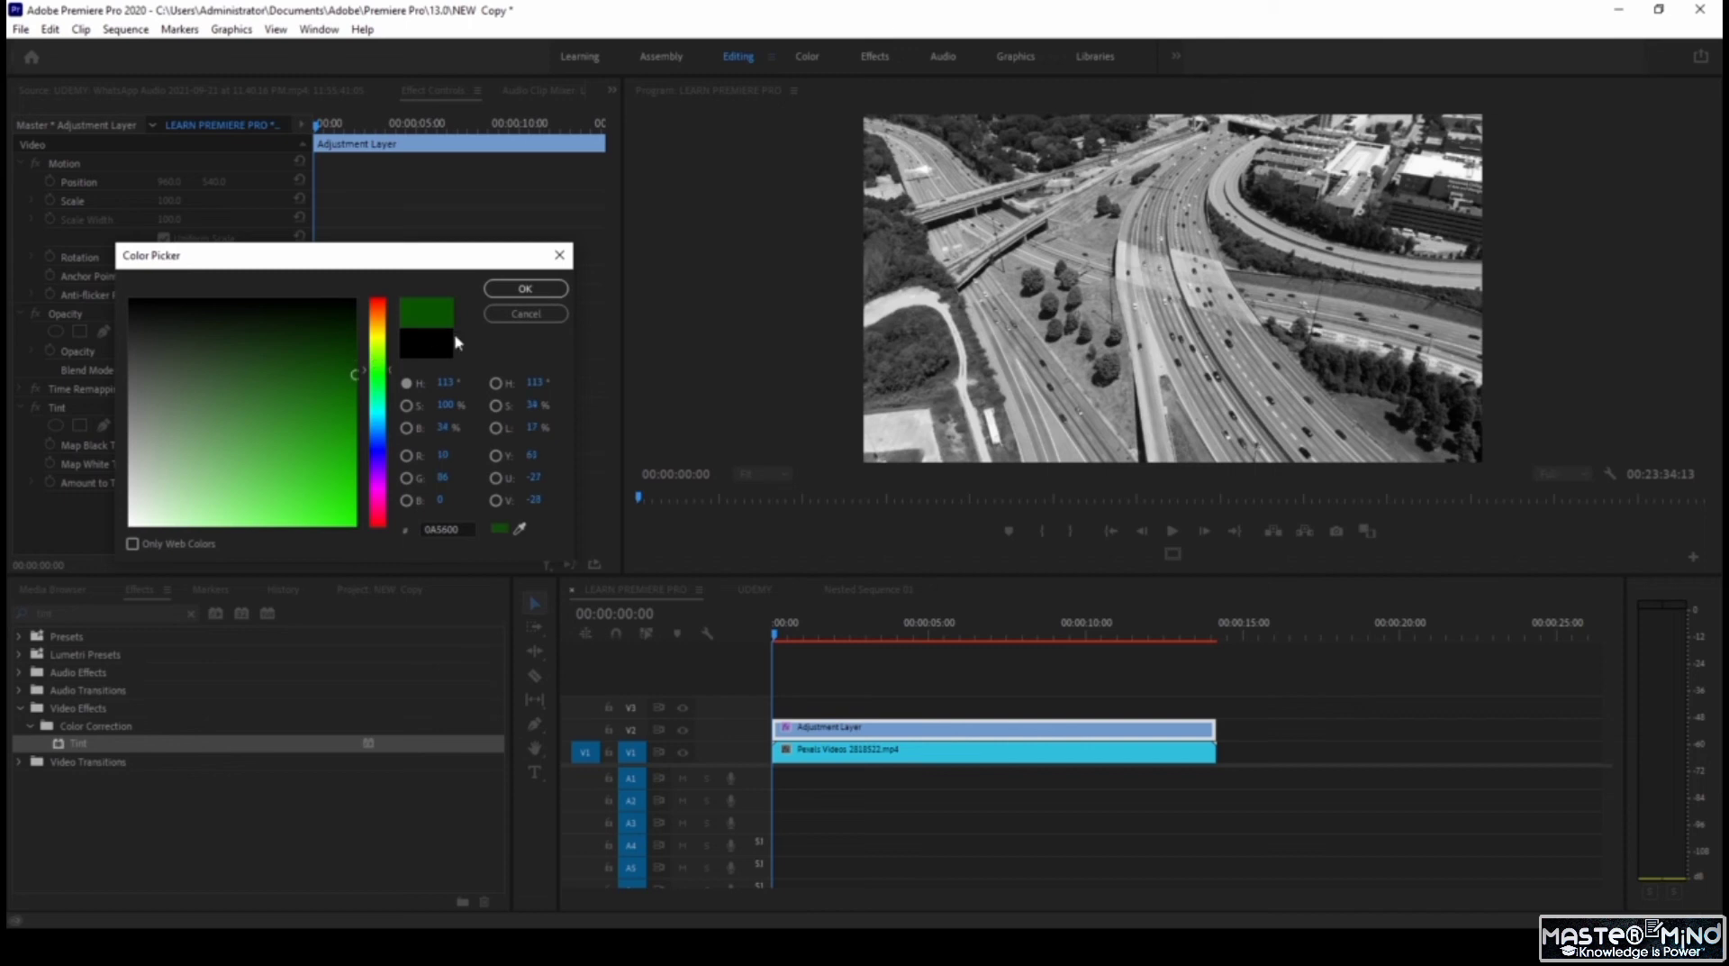
left_click(521, 292)
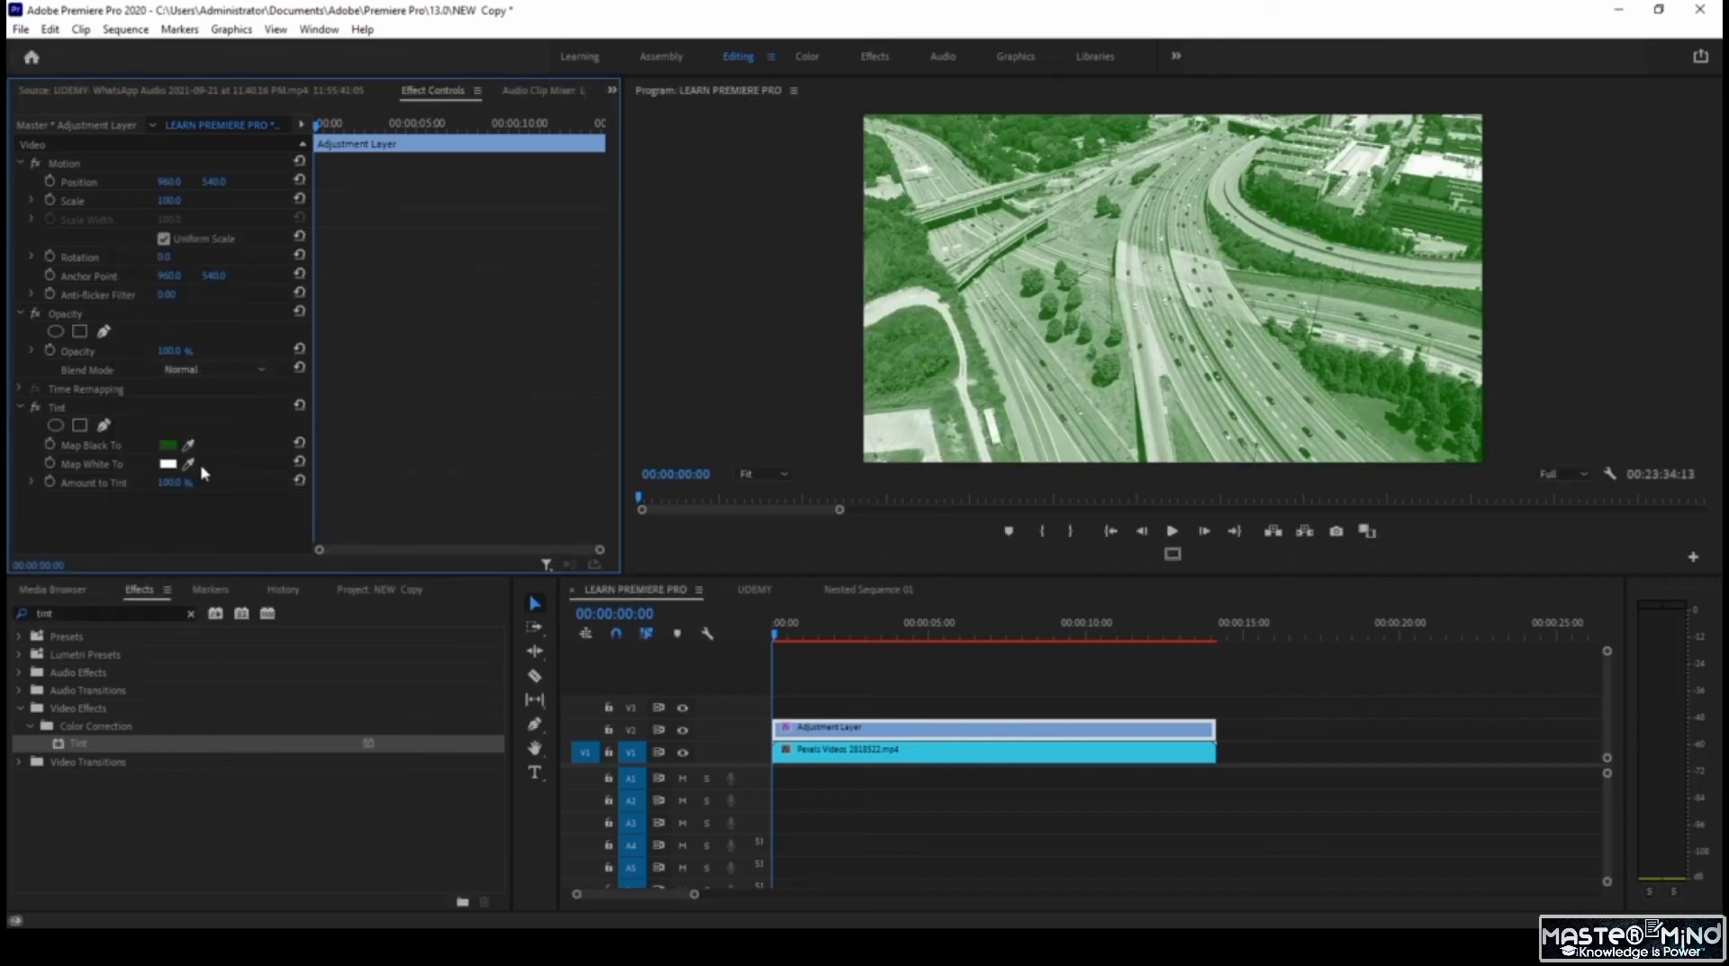
Step: Map the tint's white to yellow F6FF00 and set Amount to Tint to 40%
left_click(167, 464)
left_click(378, 338)
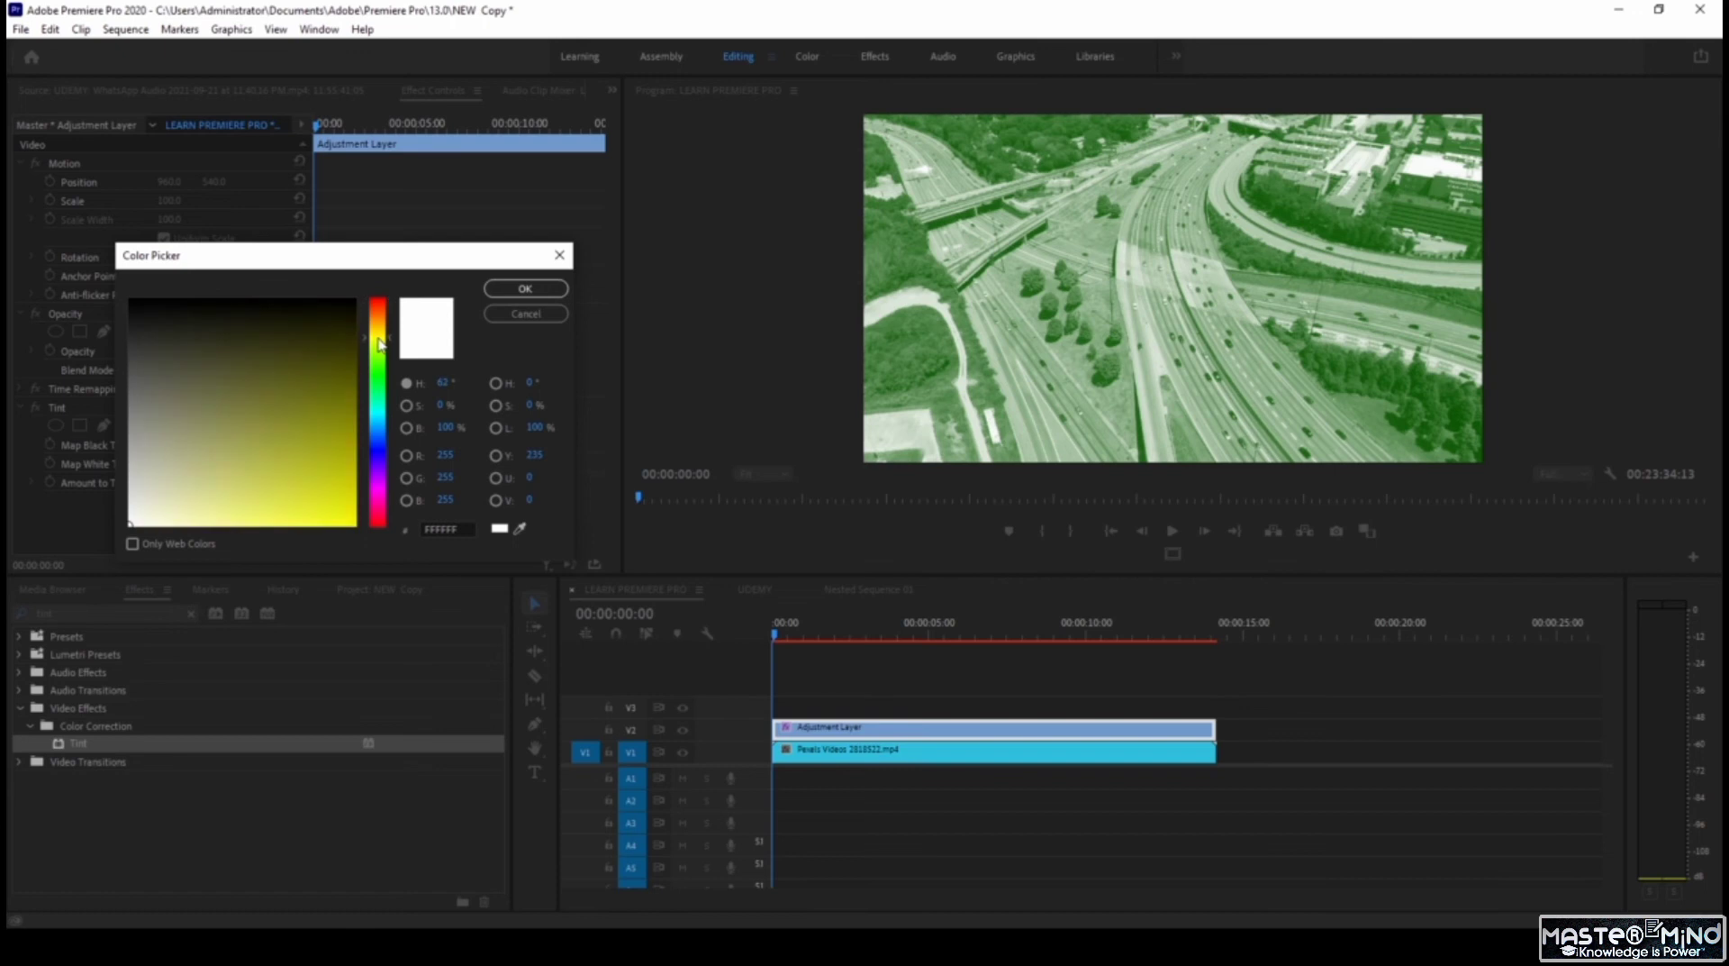
left_click(336, 427)
left_click_drag(342, 457, 380, 553)
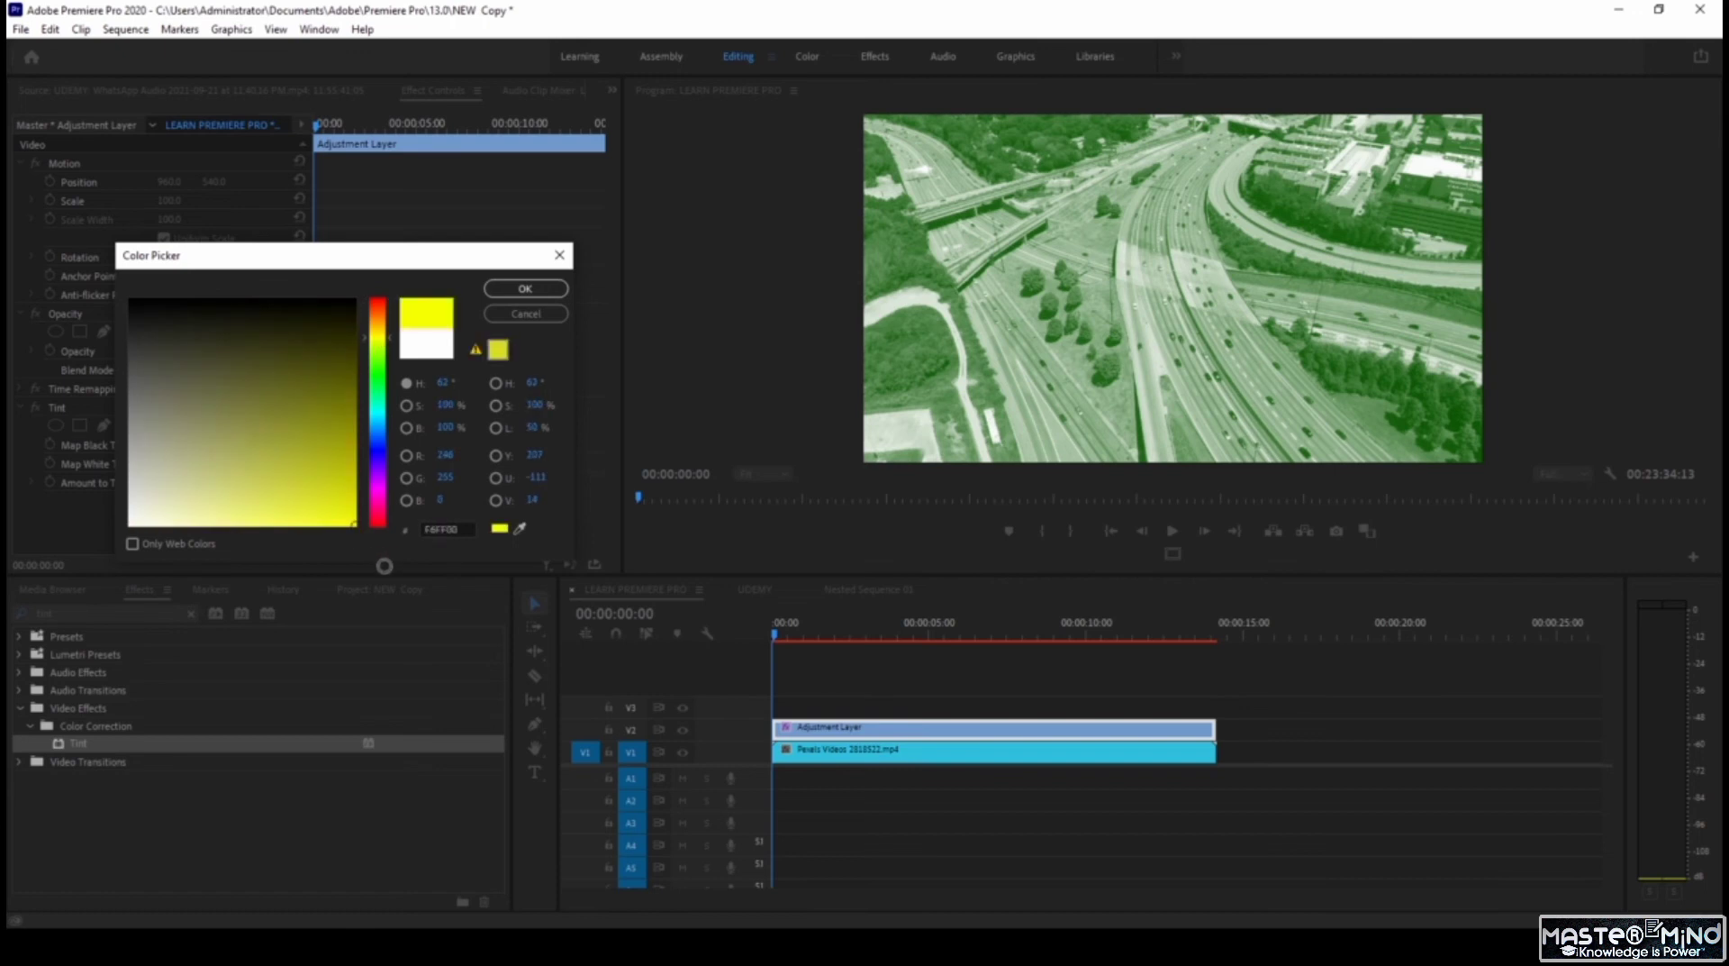
left_click(523, 289)
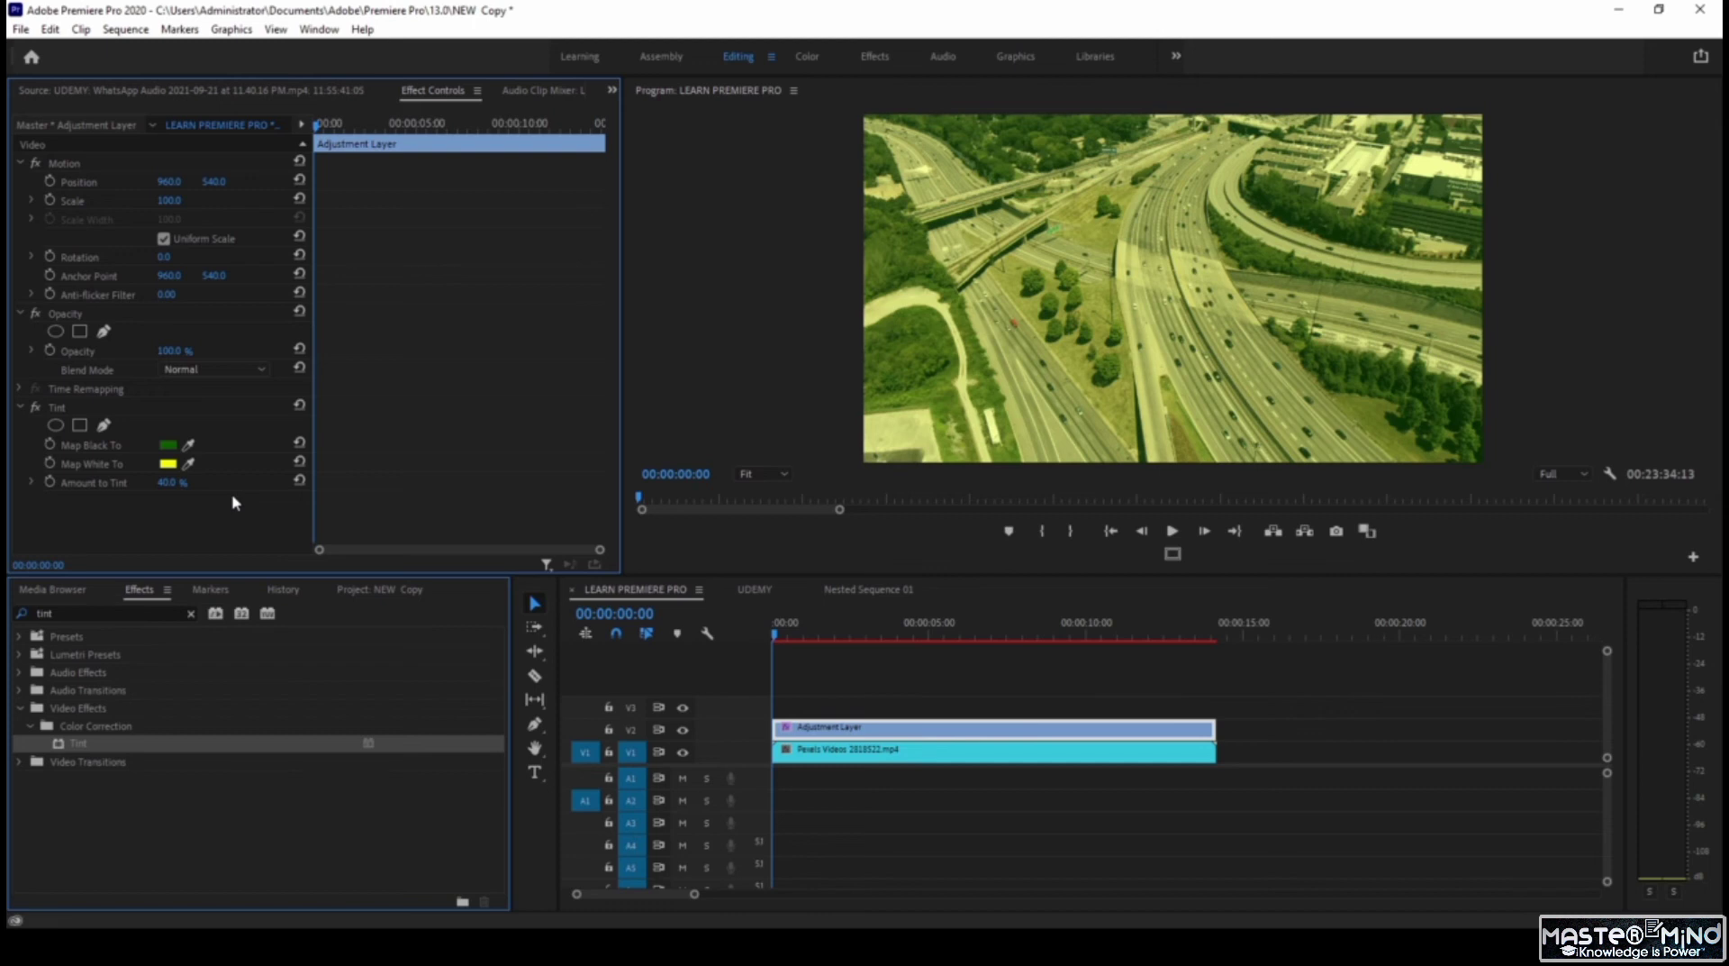
Step: Look through the blend modes, keep the adjustment layer on Normal, and lower its opacity to 54%
left_click(216, 370)
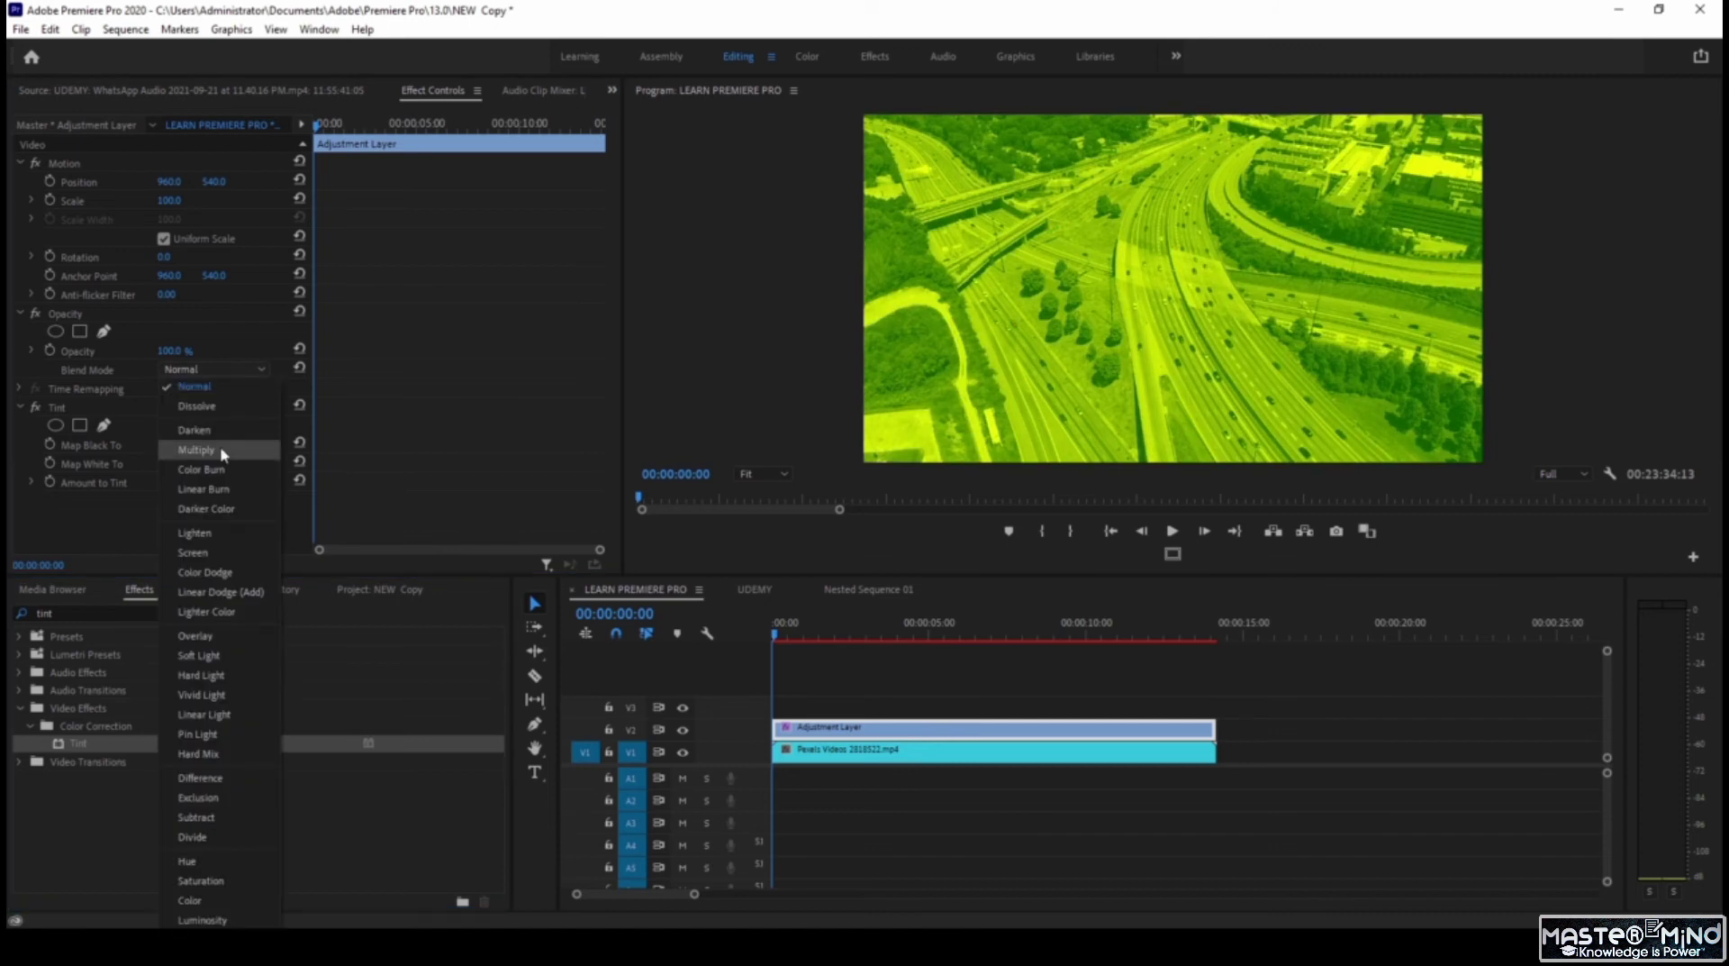
left_click(206, 385)
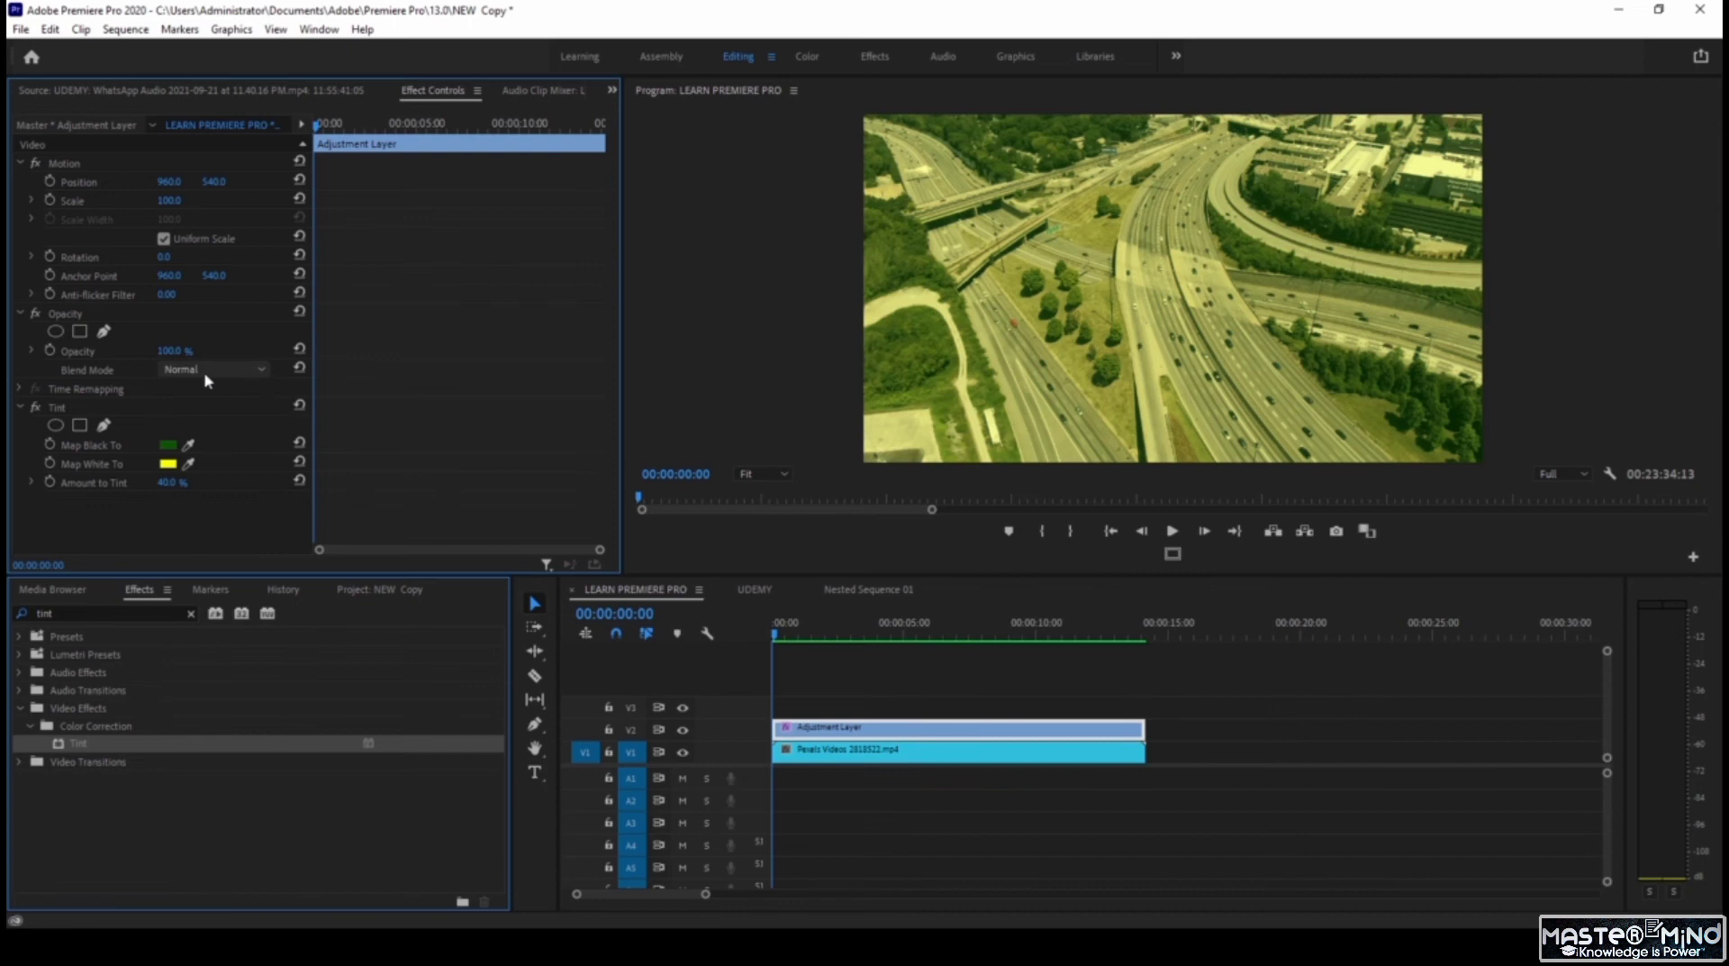
left_click_drag(170, 350, 162, 350)
left_click(263, 370)
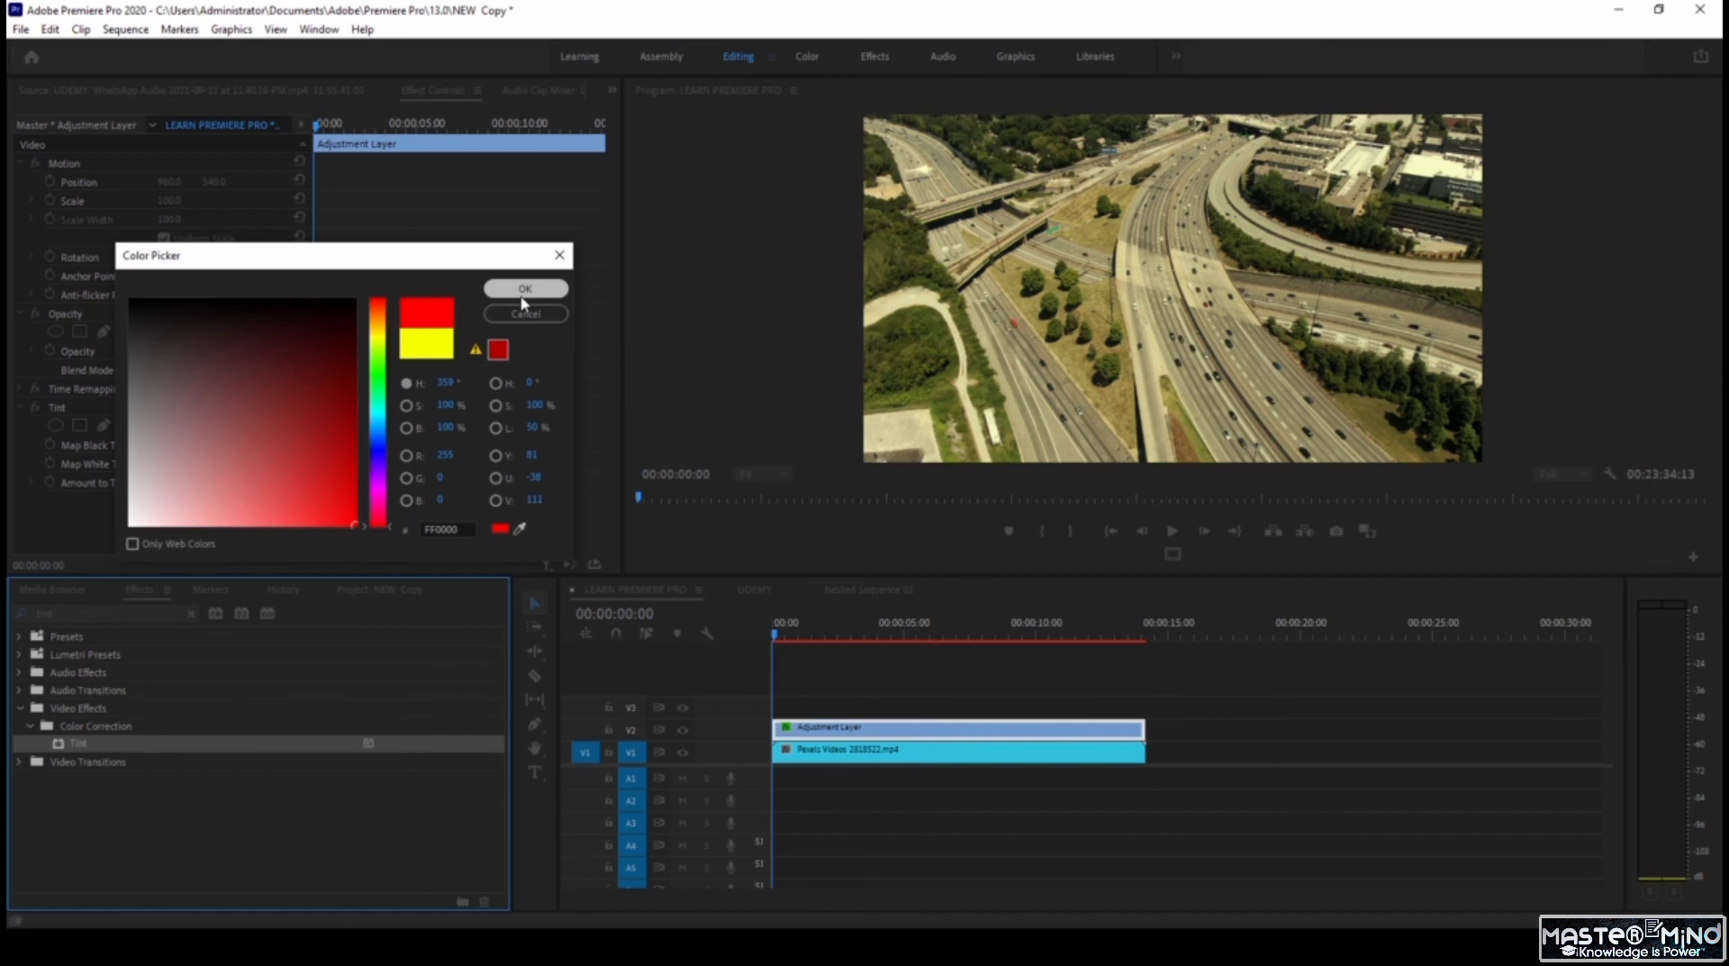
Step: Map the tint's white to red FF0000 and create a 100% opacity keyframe at the start of the adjustment layer
left_click(524, 295)
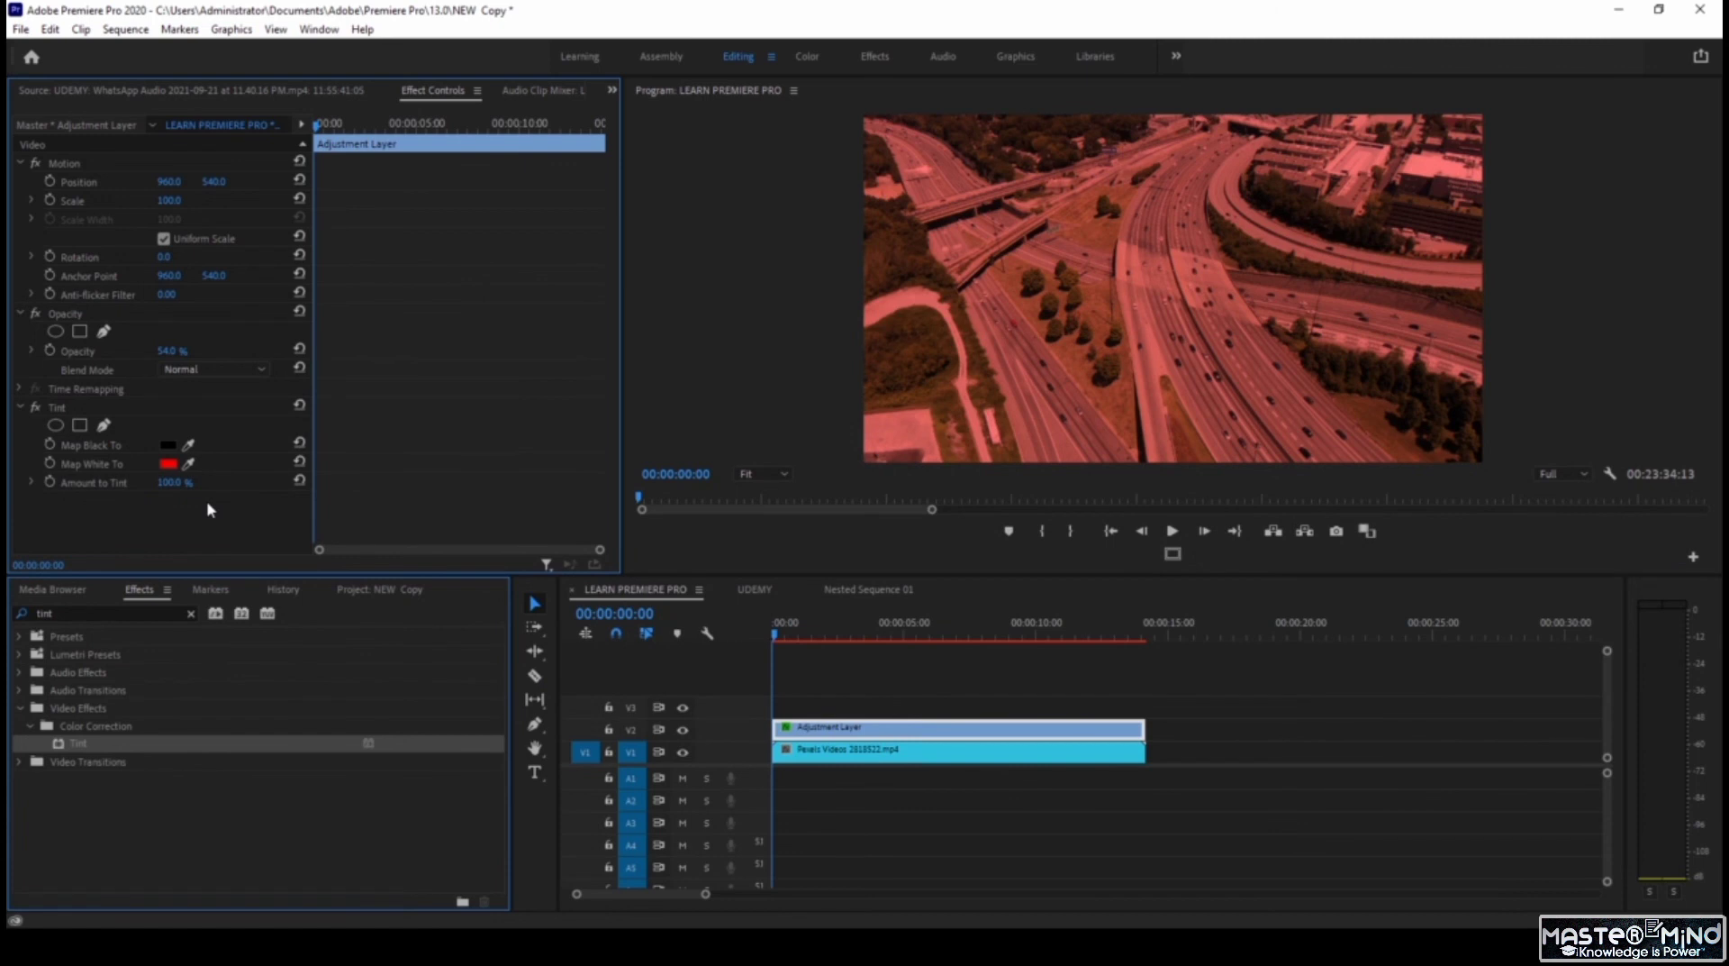
left_click(50, 350)
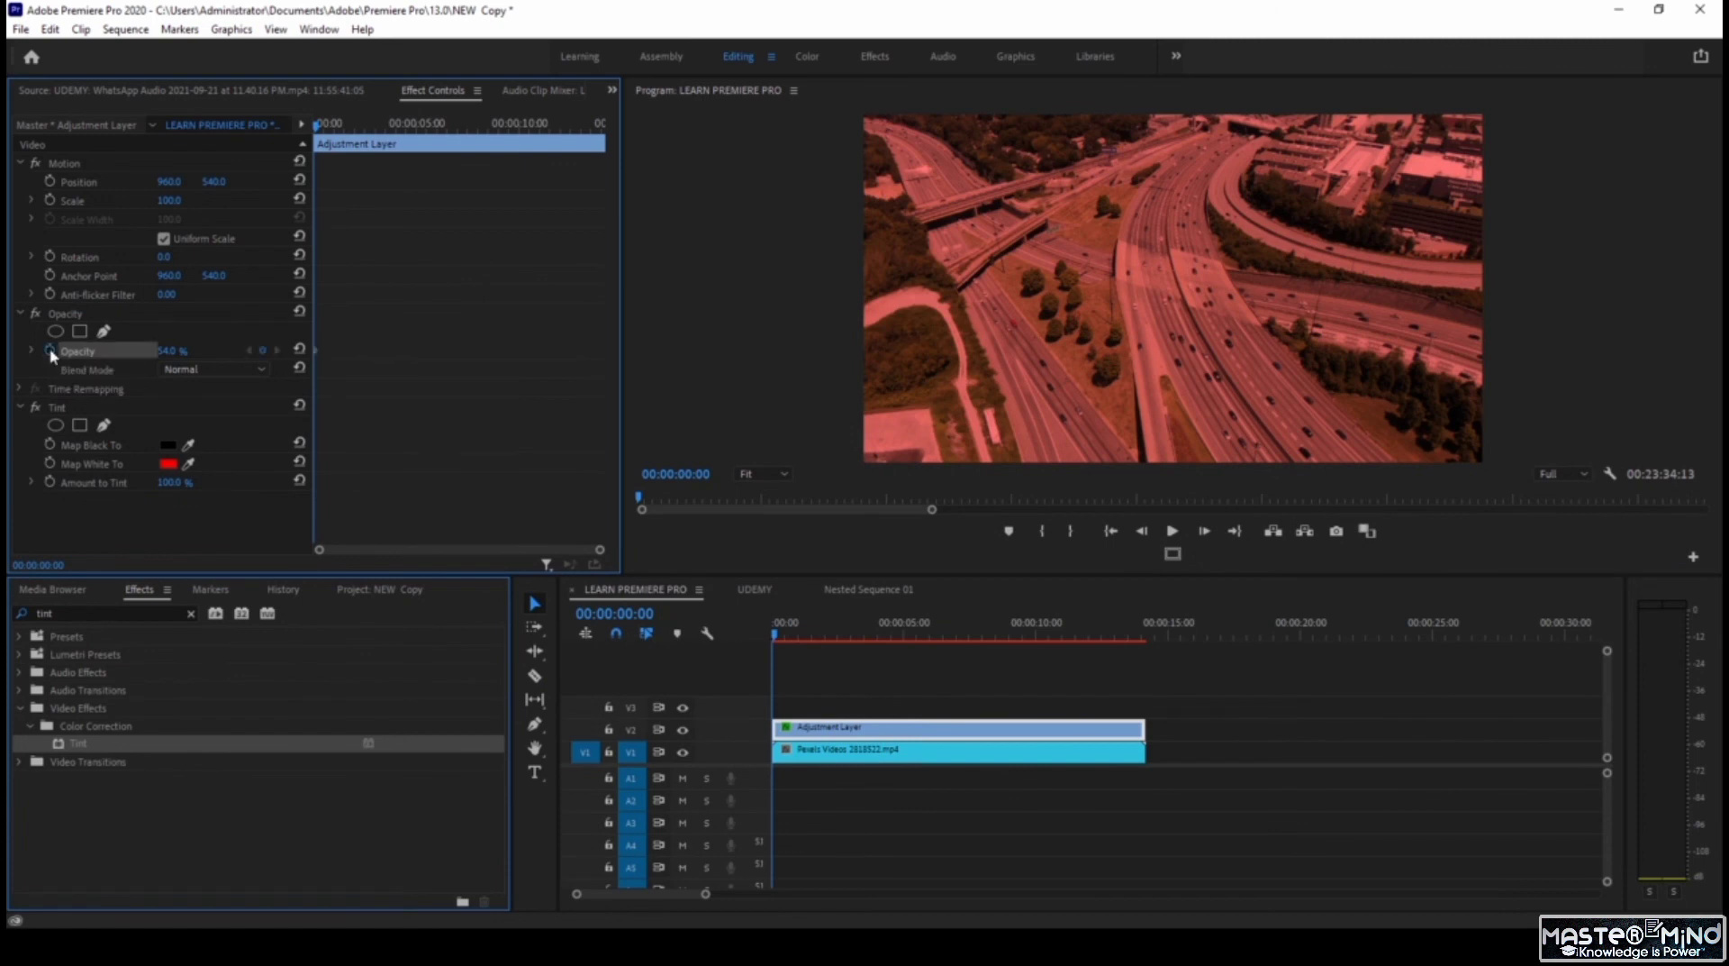
left_click(171, 350)
type("100")
key("Return")
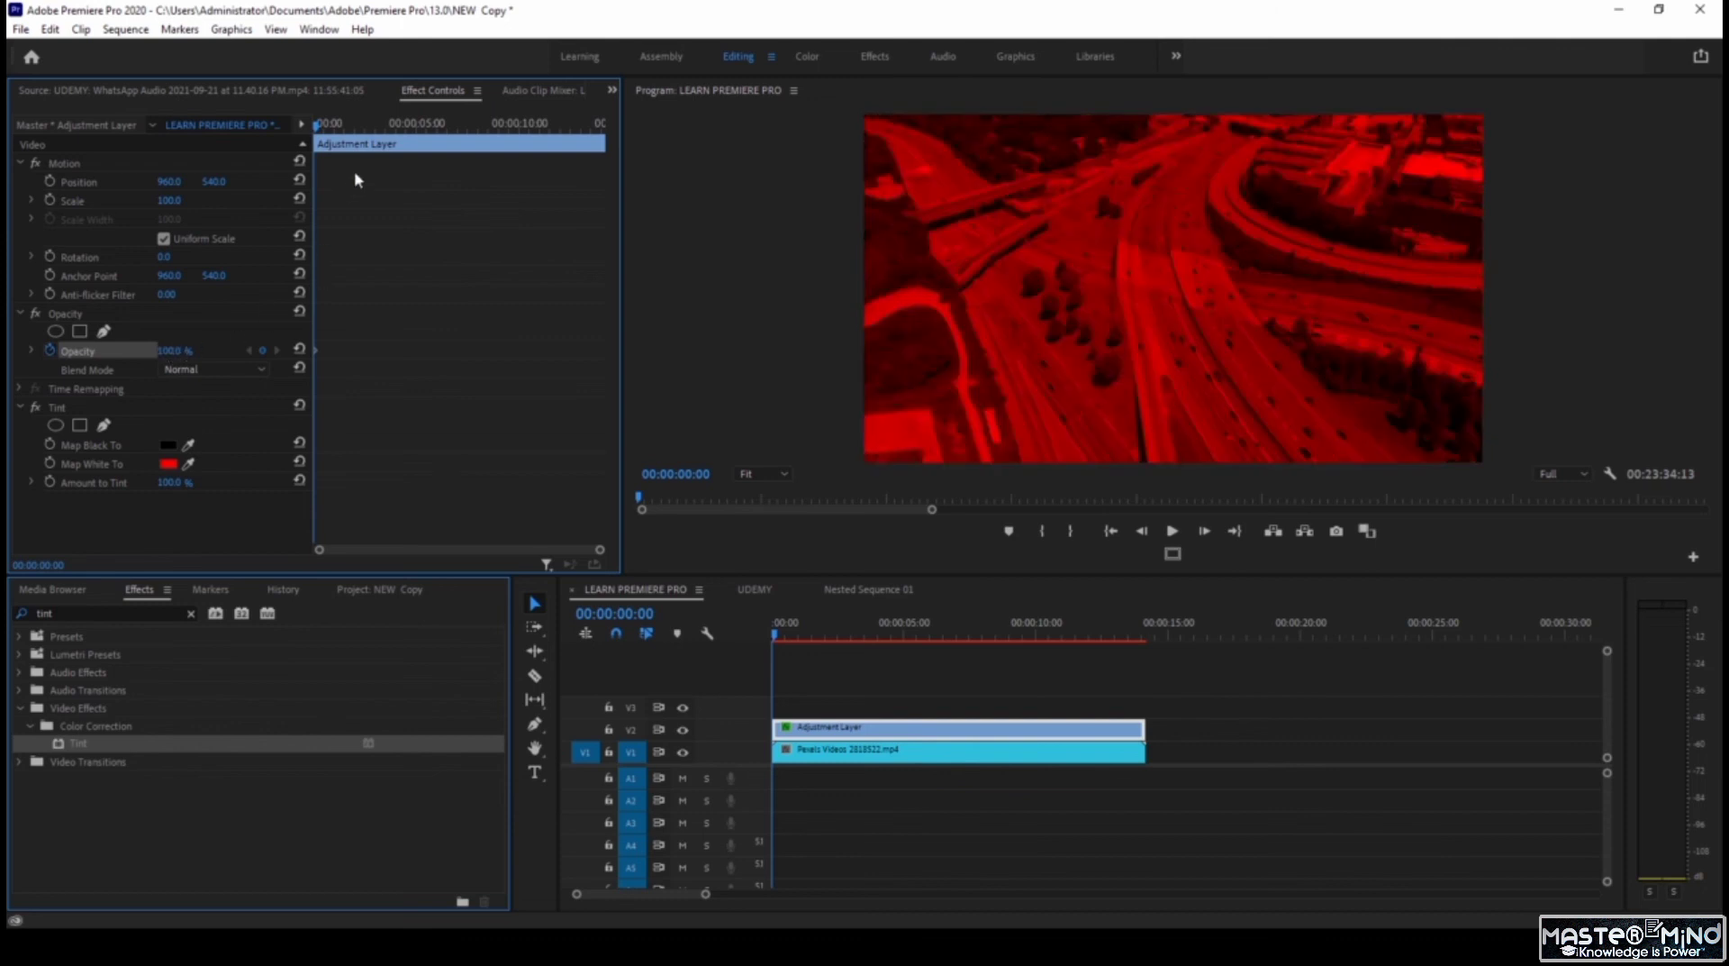
Step: Add opacity keyframes at 00:00:04:21 and 00:00:11:08, lowering the adjustment layer's opacity at each one
left_click(414, 126)
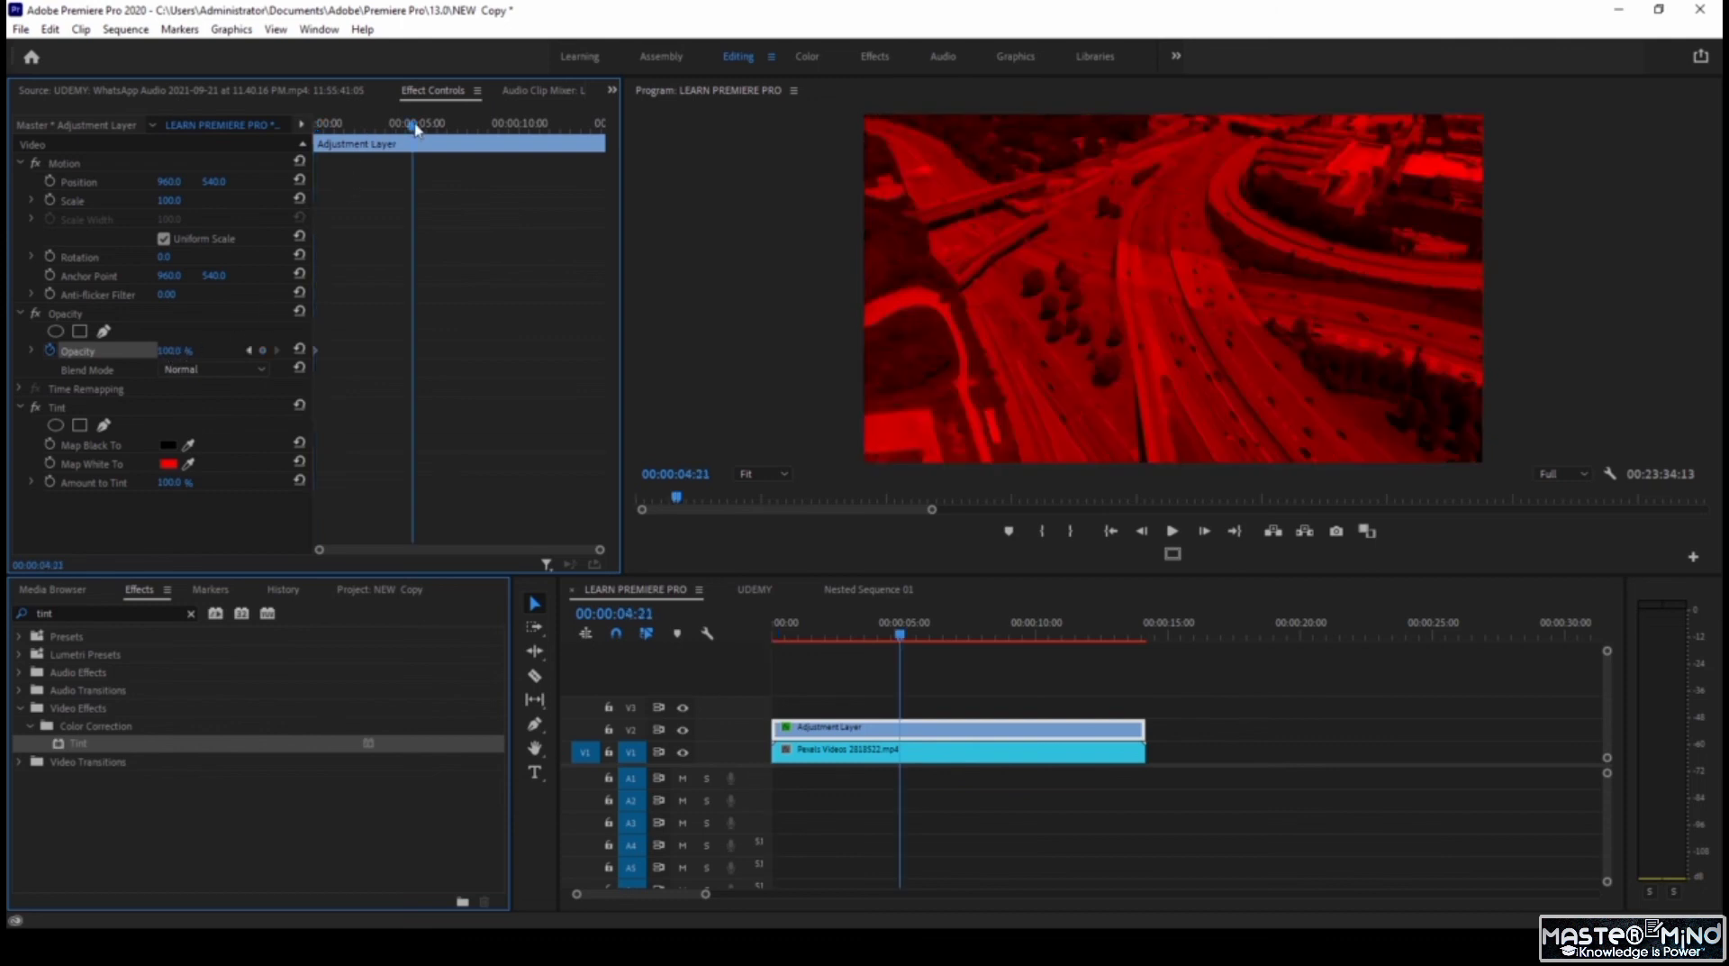
left_click_drag(178, 350, 140, 351)
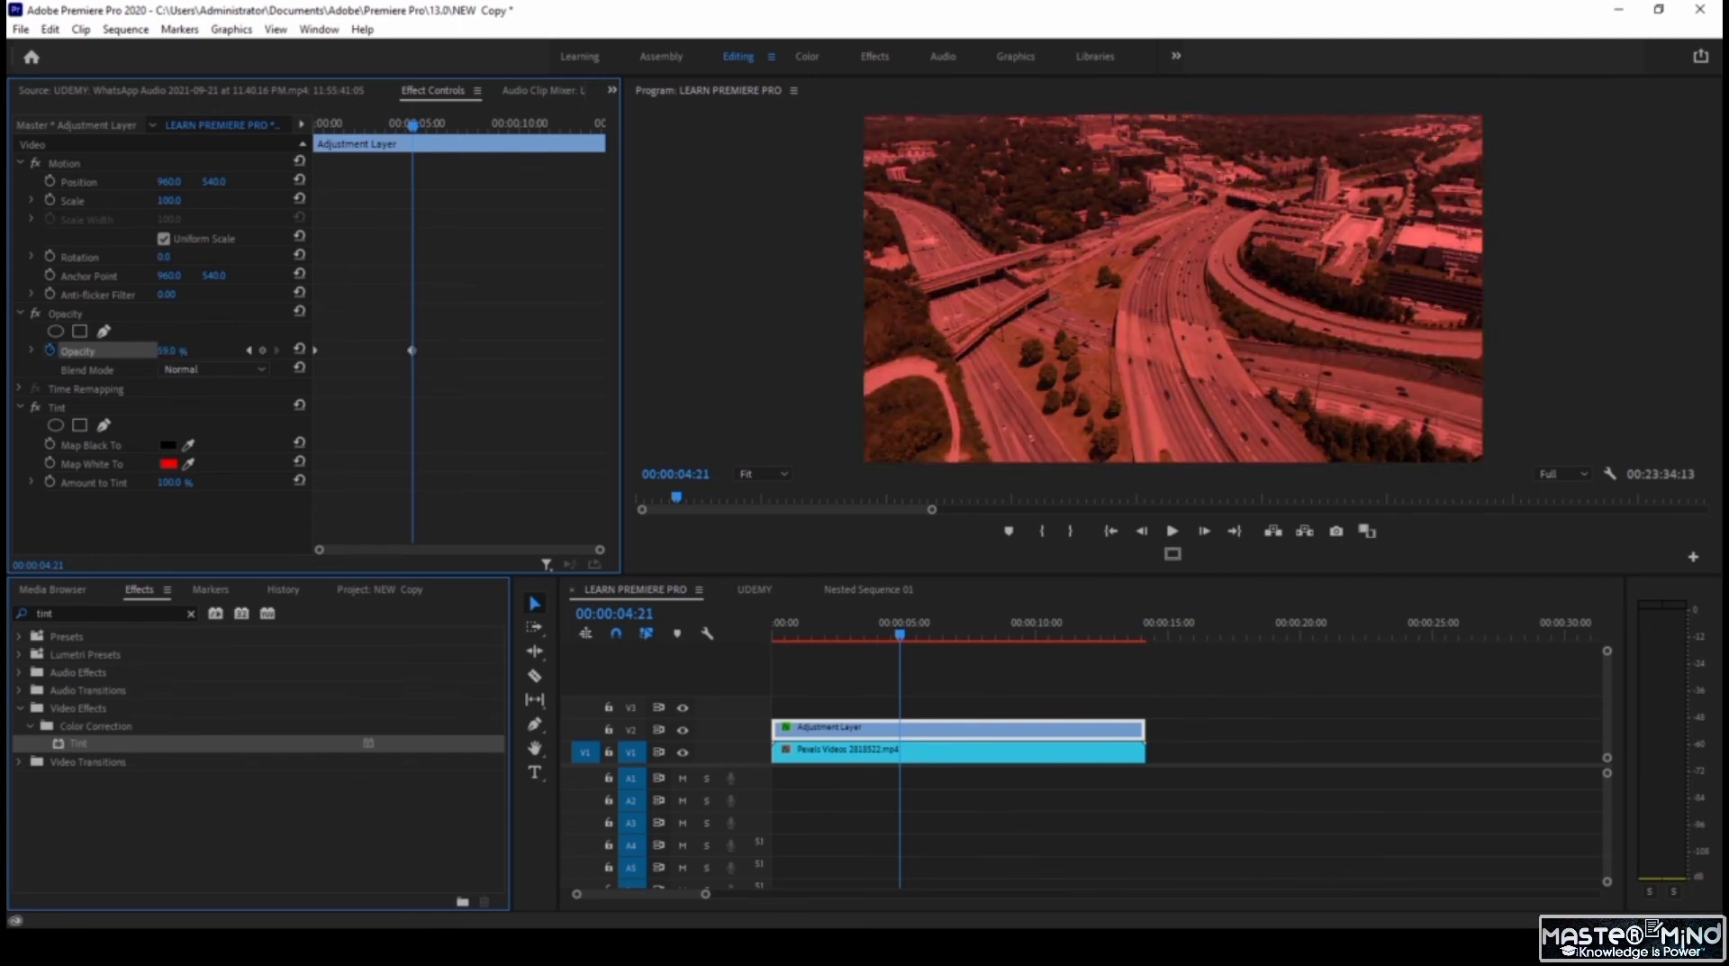
left_click_drag(487, 133, 551, 149)
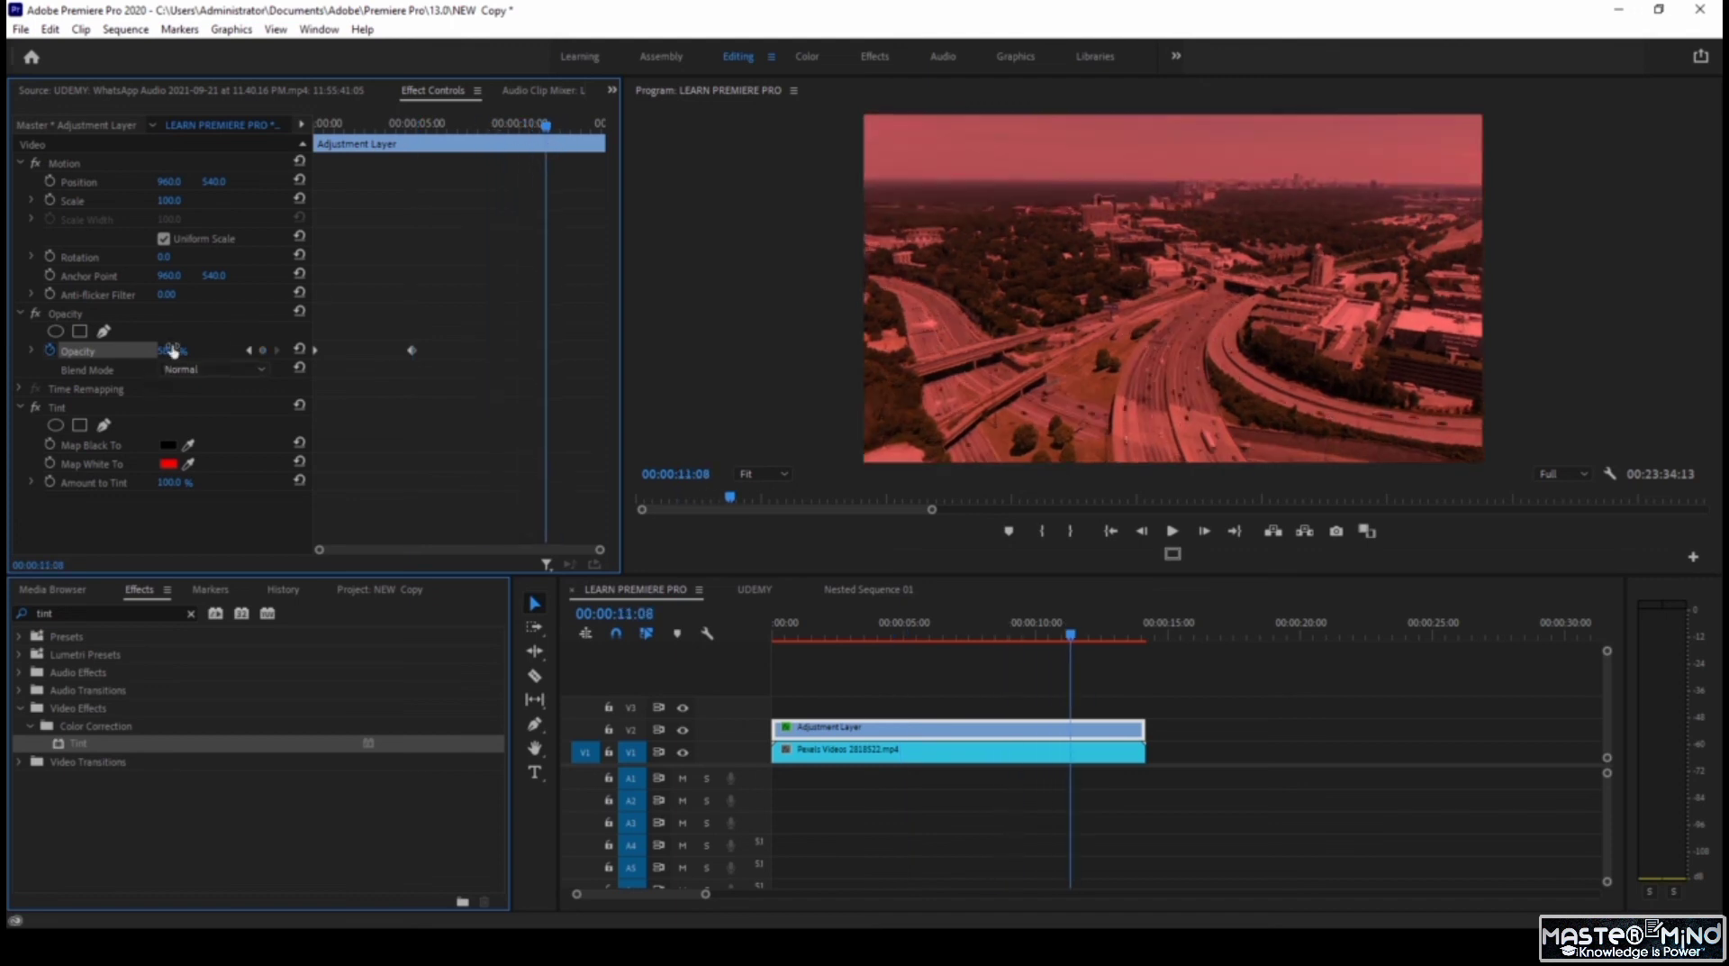
left_click_drag(171, 349, 118, 350)
Step: Return the playhead to the start and play the sequence to review the fading red tint
left_click_drag(376, 127, 316, 127)
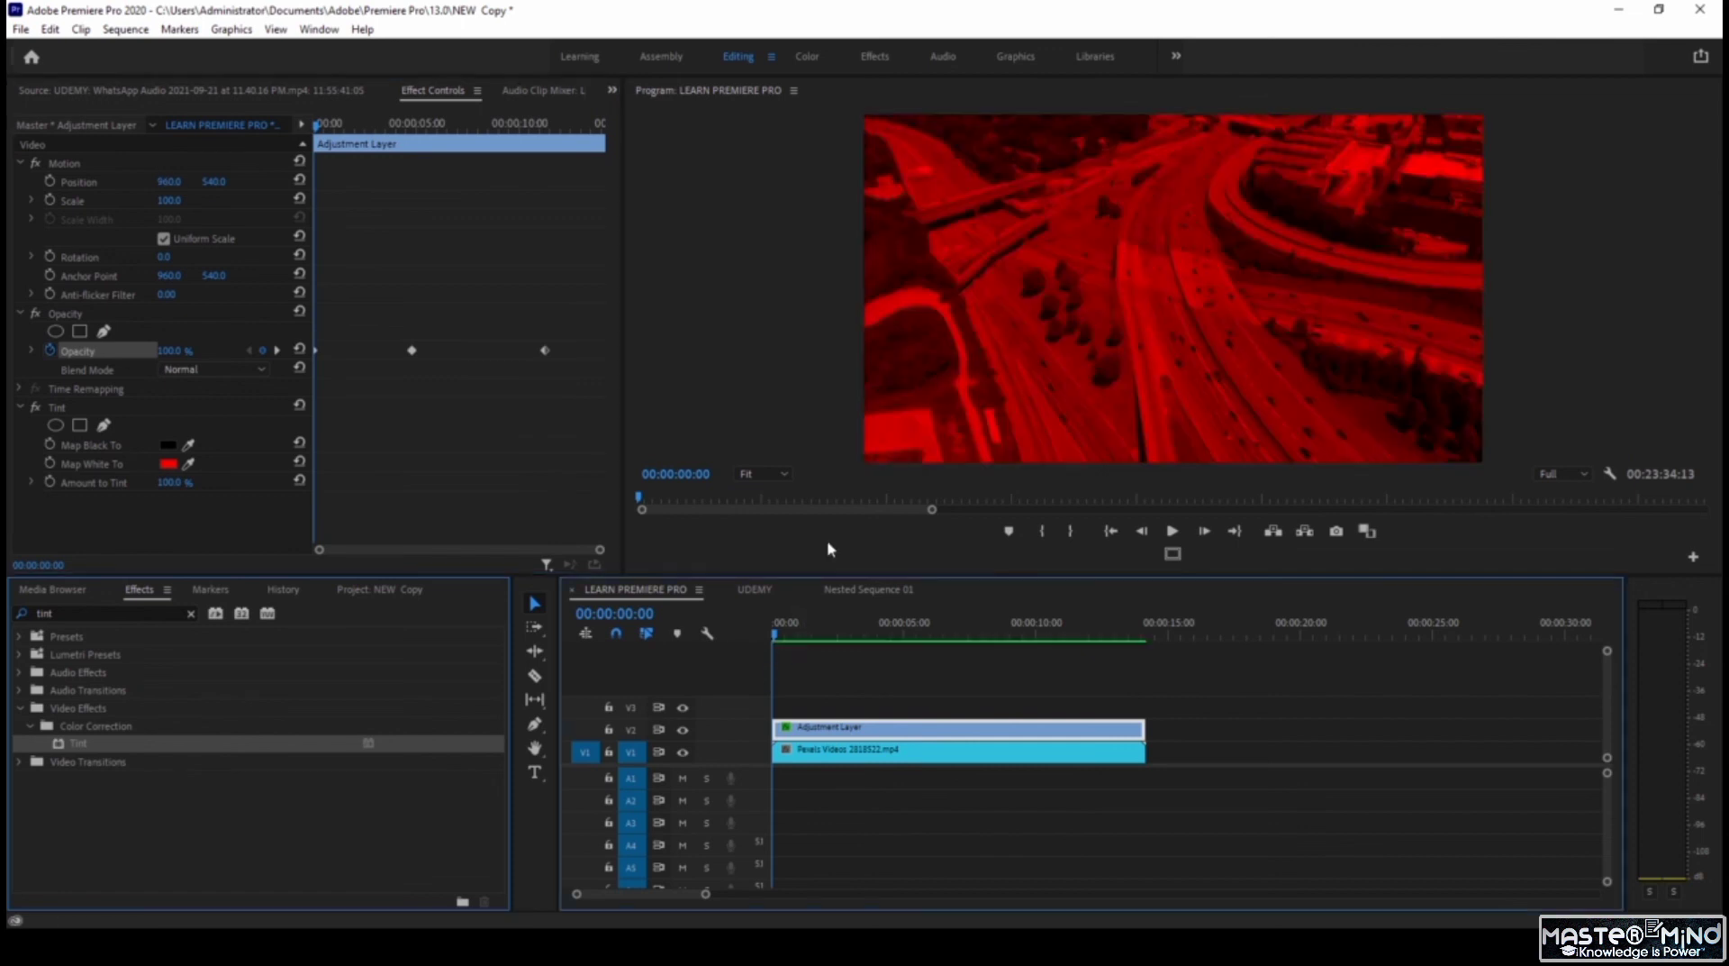
left_click(827, 542)
key("space")
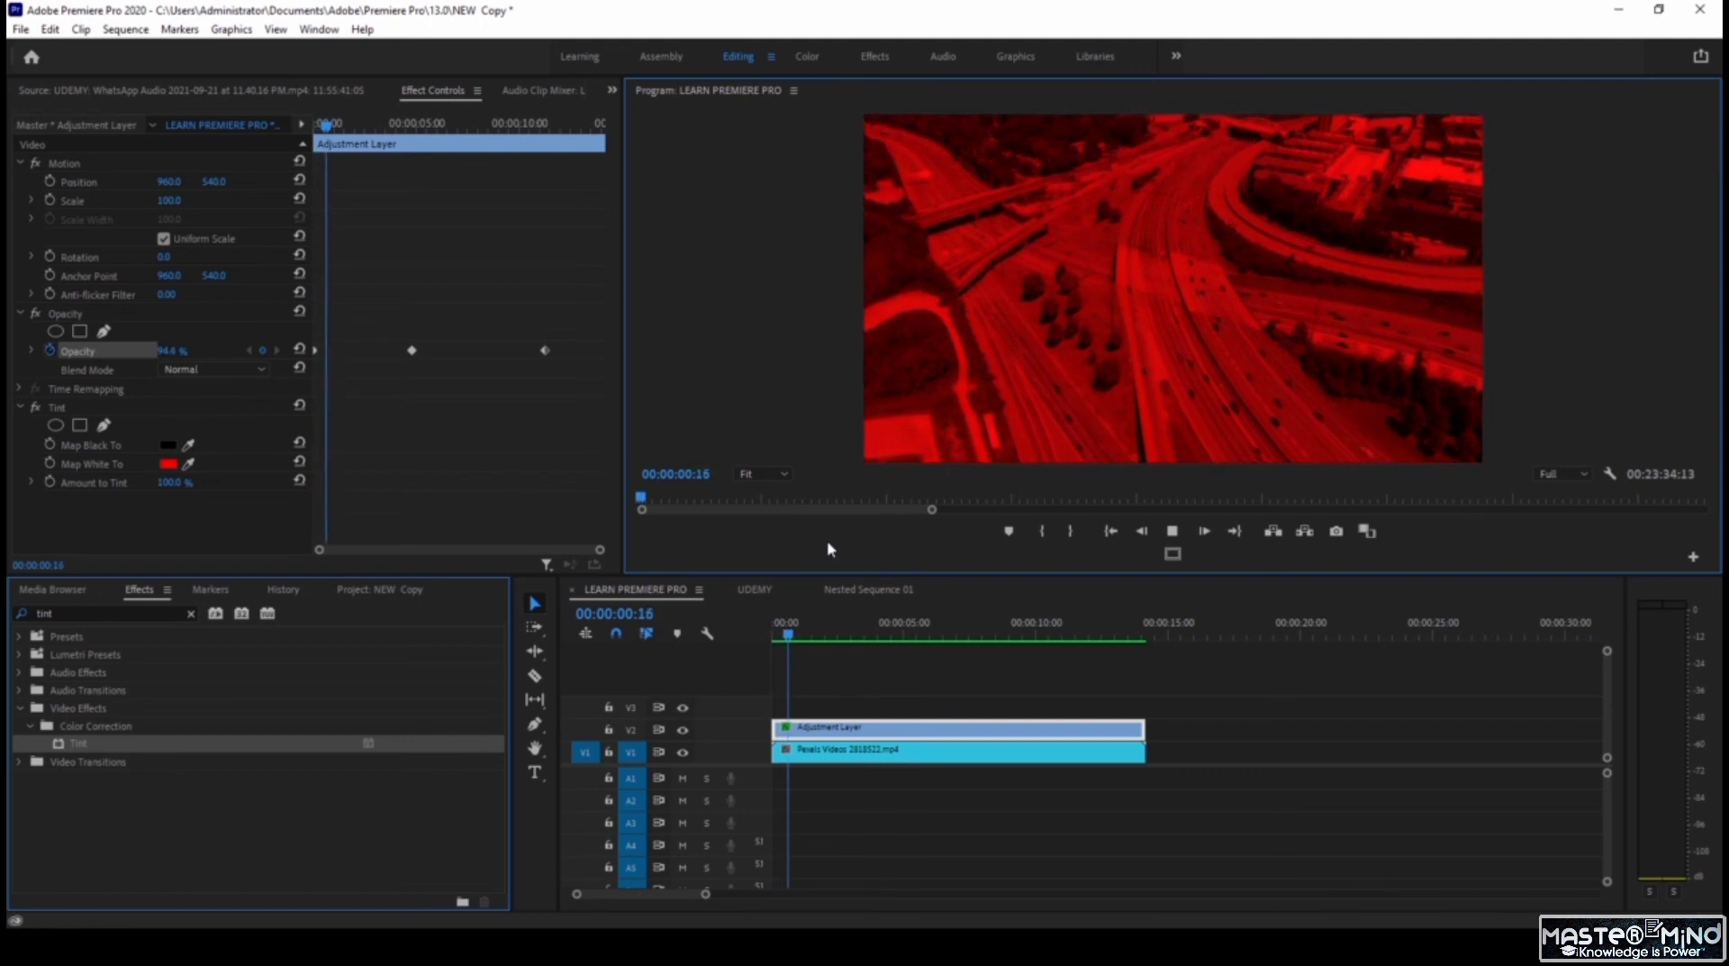